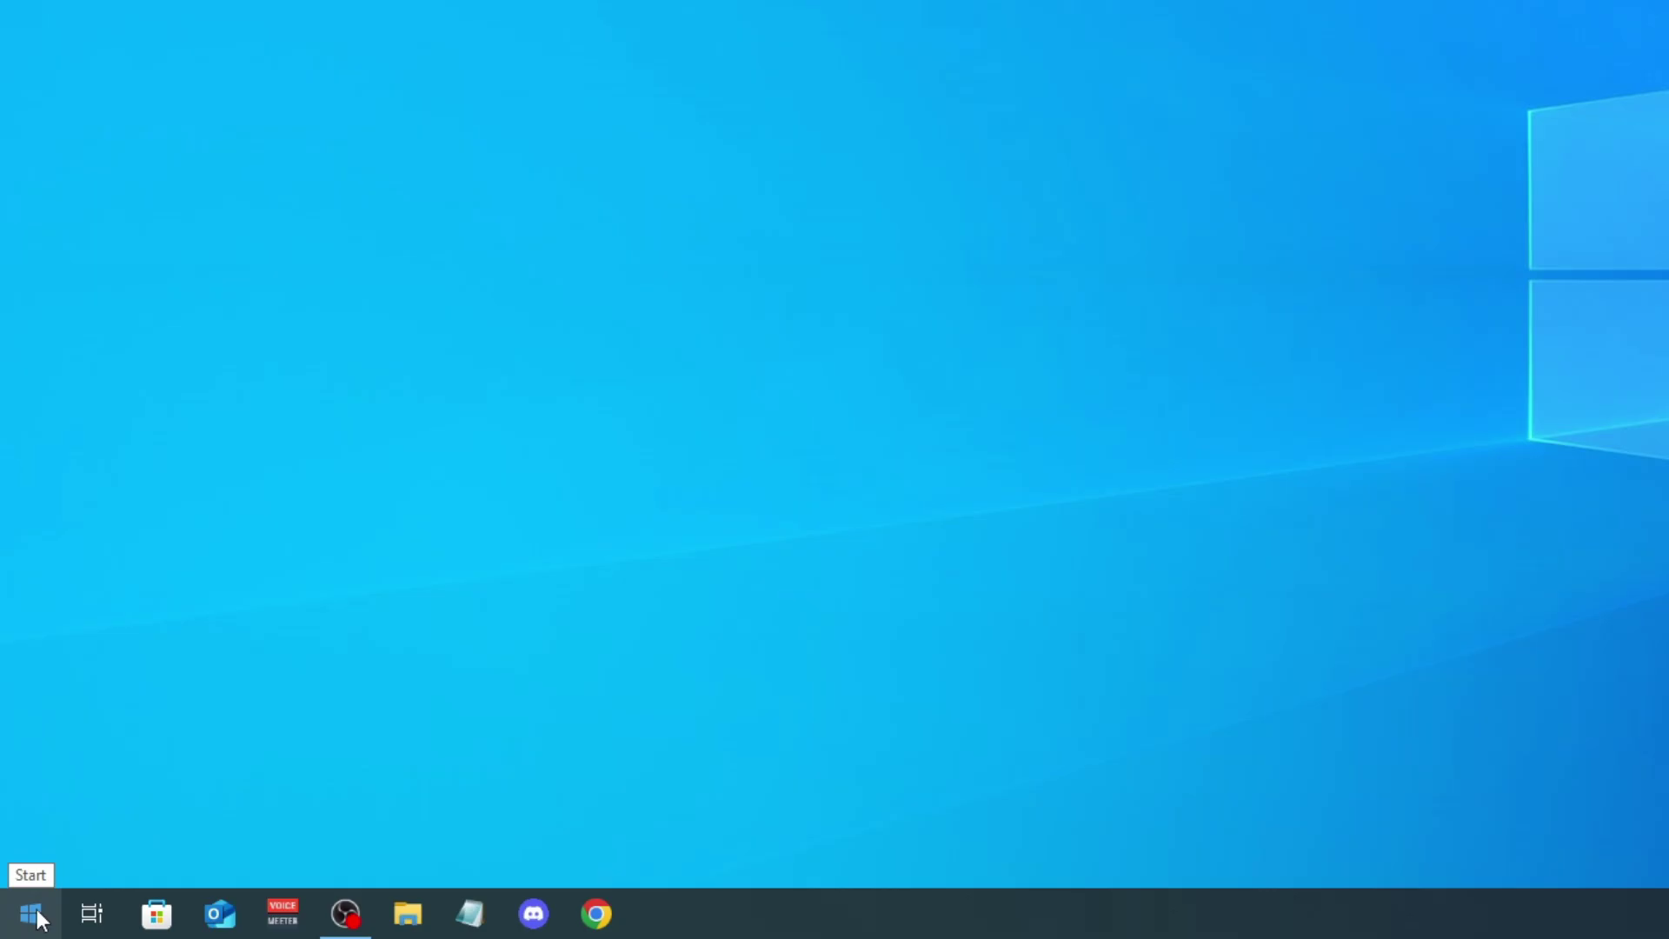
Step: Run 'temp' from the Win+X Run dialog to open the C:\Windows\Temp folder
{"action": "right_click", "coordinate": [38, 913]}
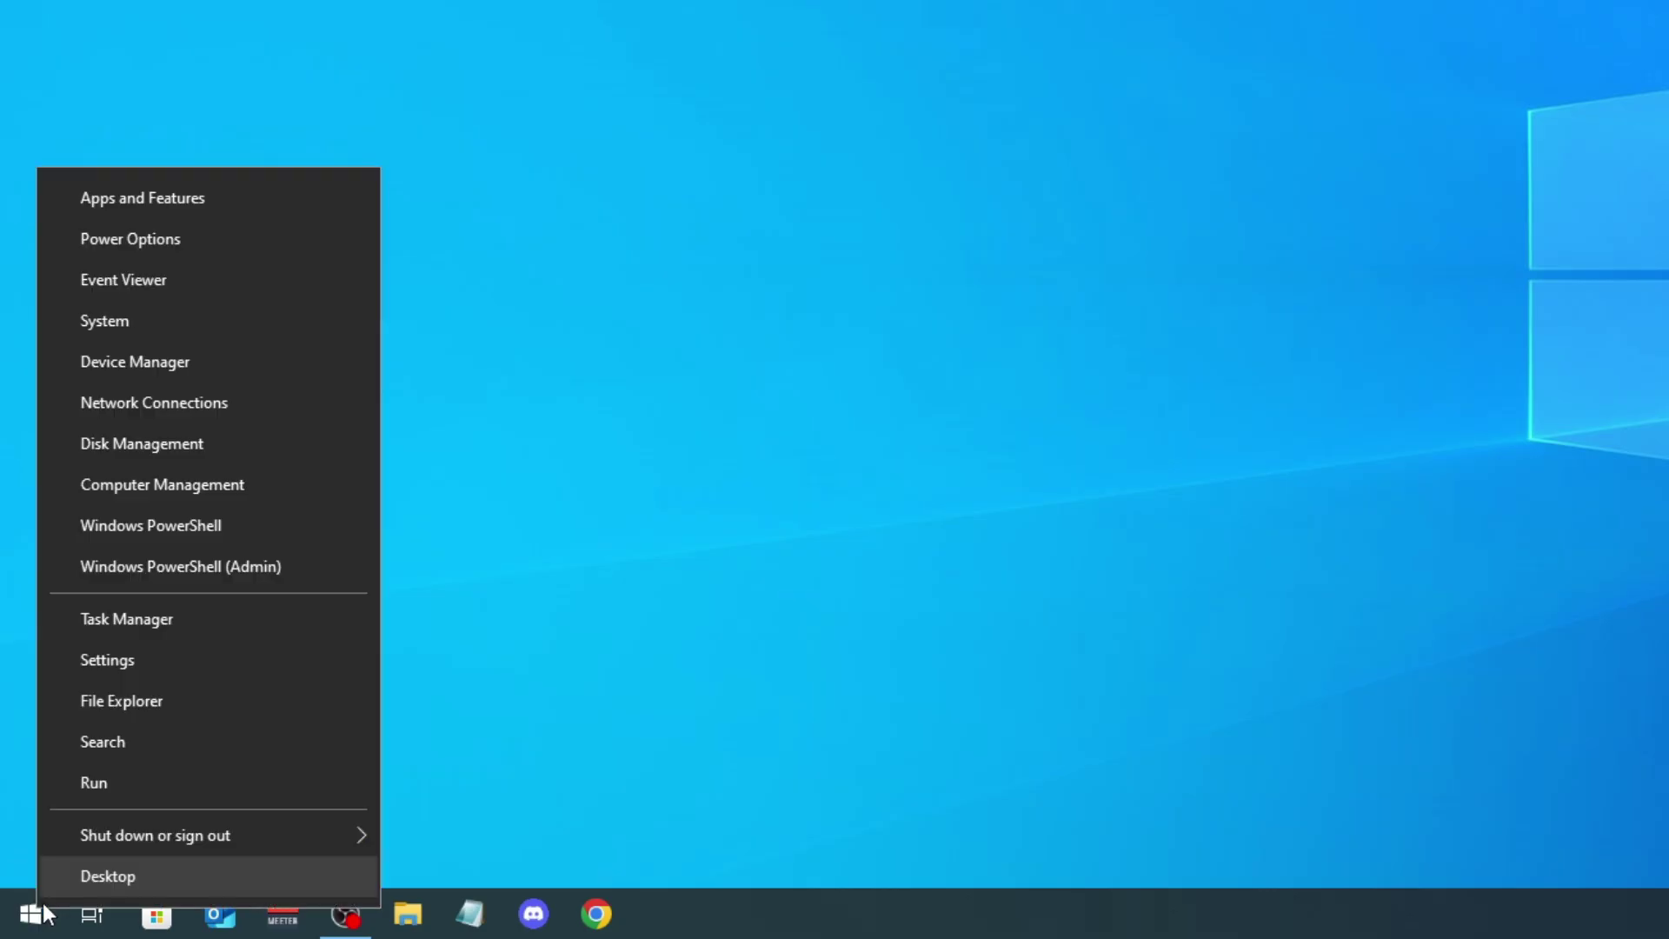
{"action": "left_click", "coordinate": [293, 778]}
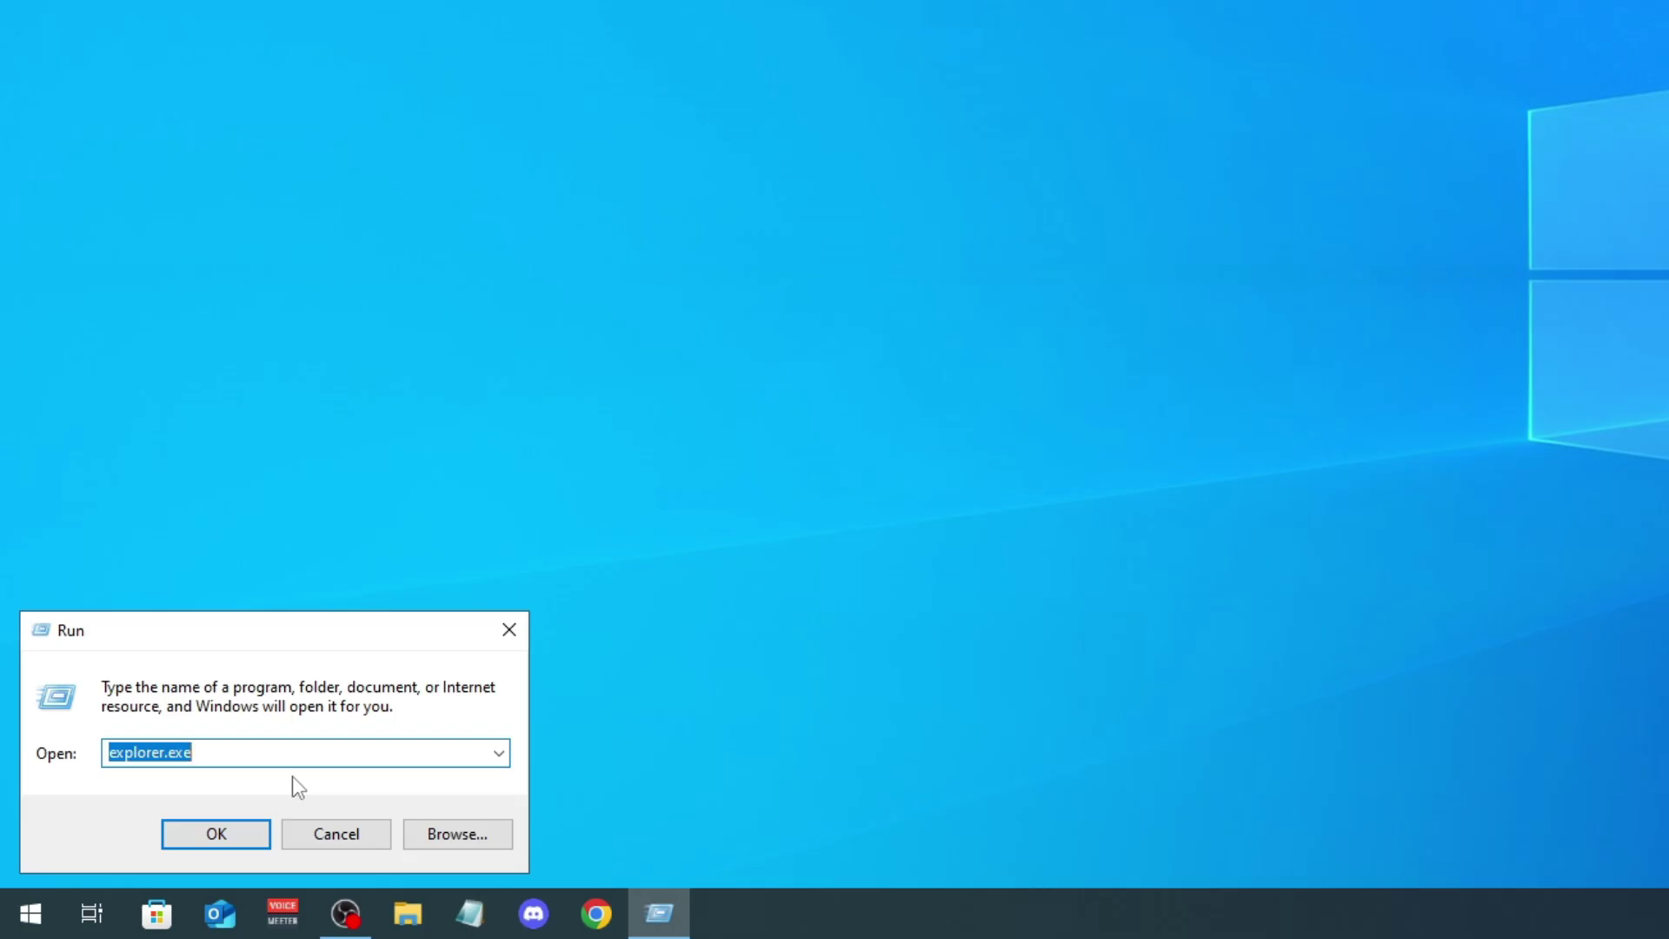
{"action": "type", "text": "temp"}
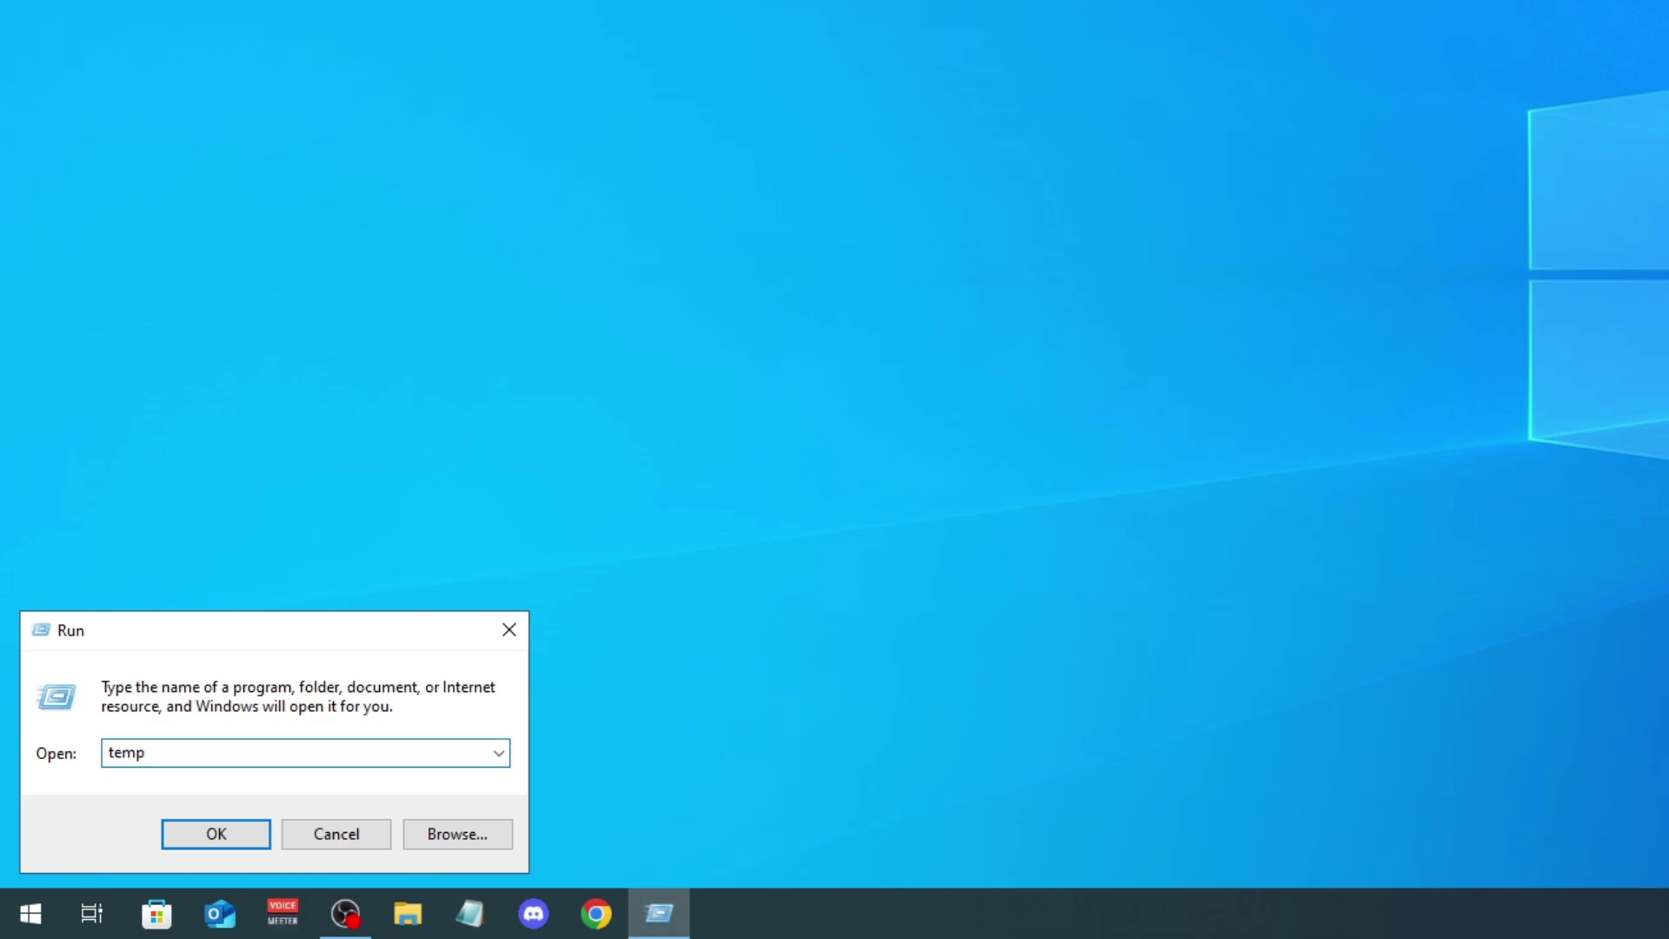
{"action": "key", "text": "Return"}
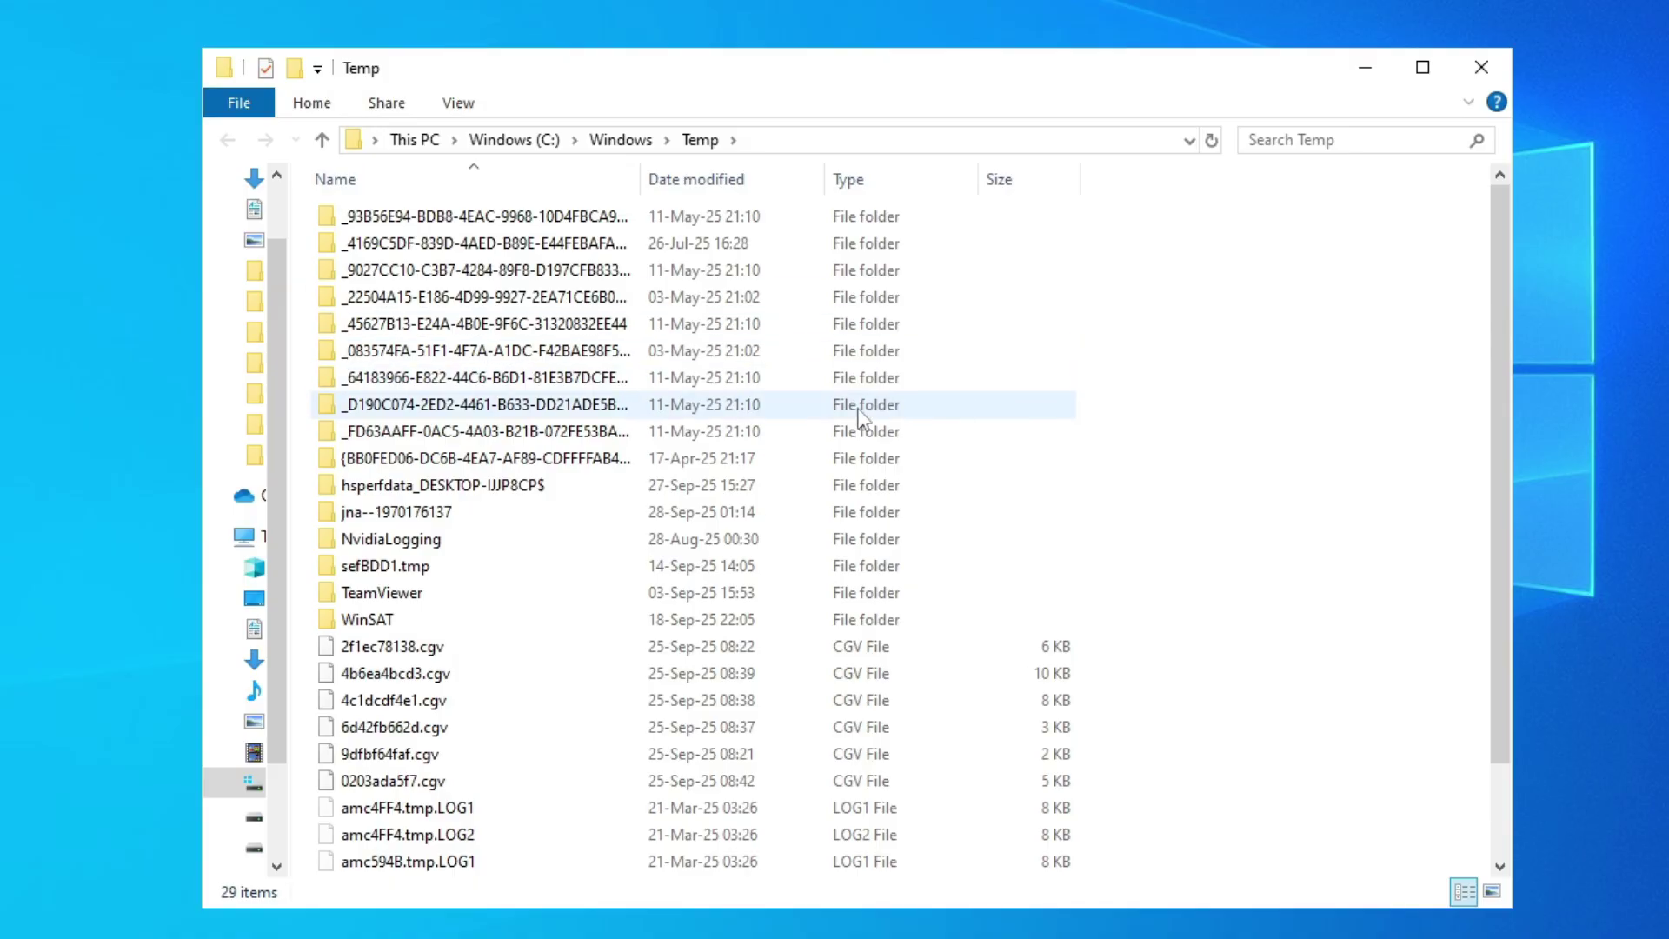
Step: Delete all items in C:\Windows\Temp with admin permission, skipping the in-use items
{"action": "left_click_drag", "start_coordinate": [1184, 223], "coordinate": [595, 878]}
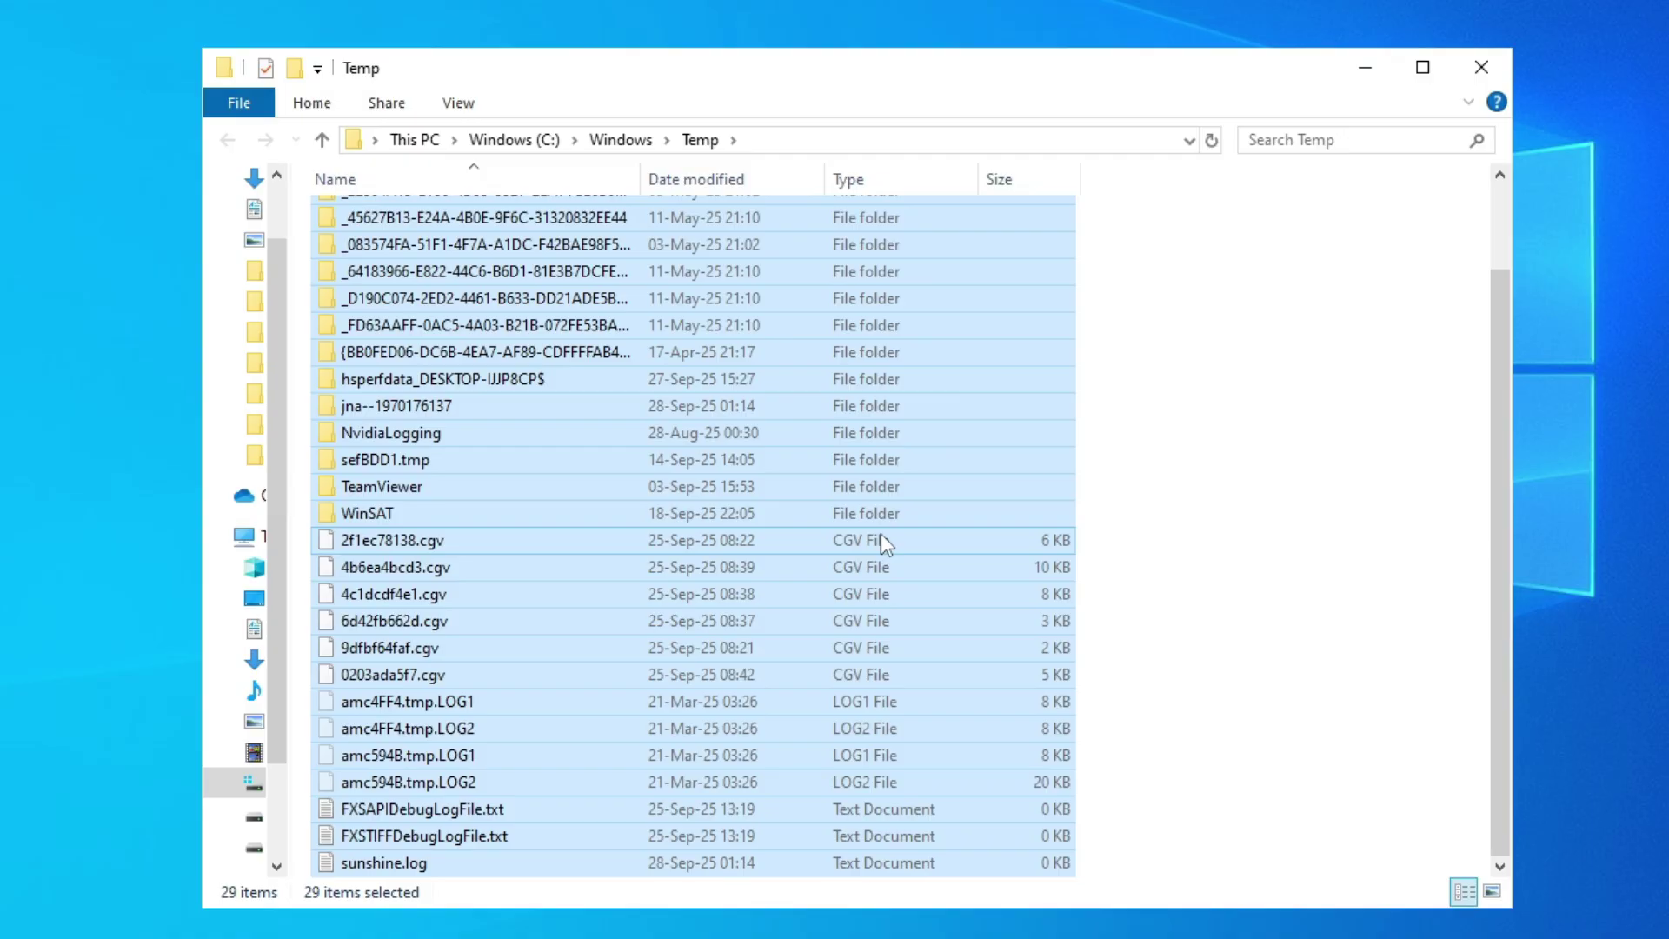
{"action": "key", "text": "Delete"}
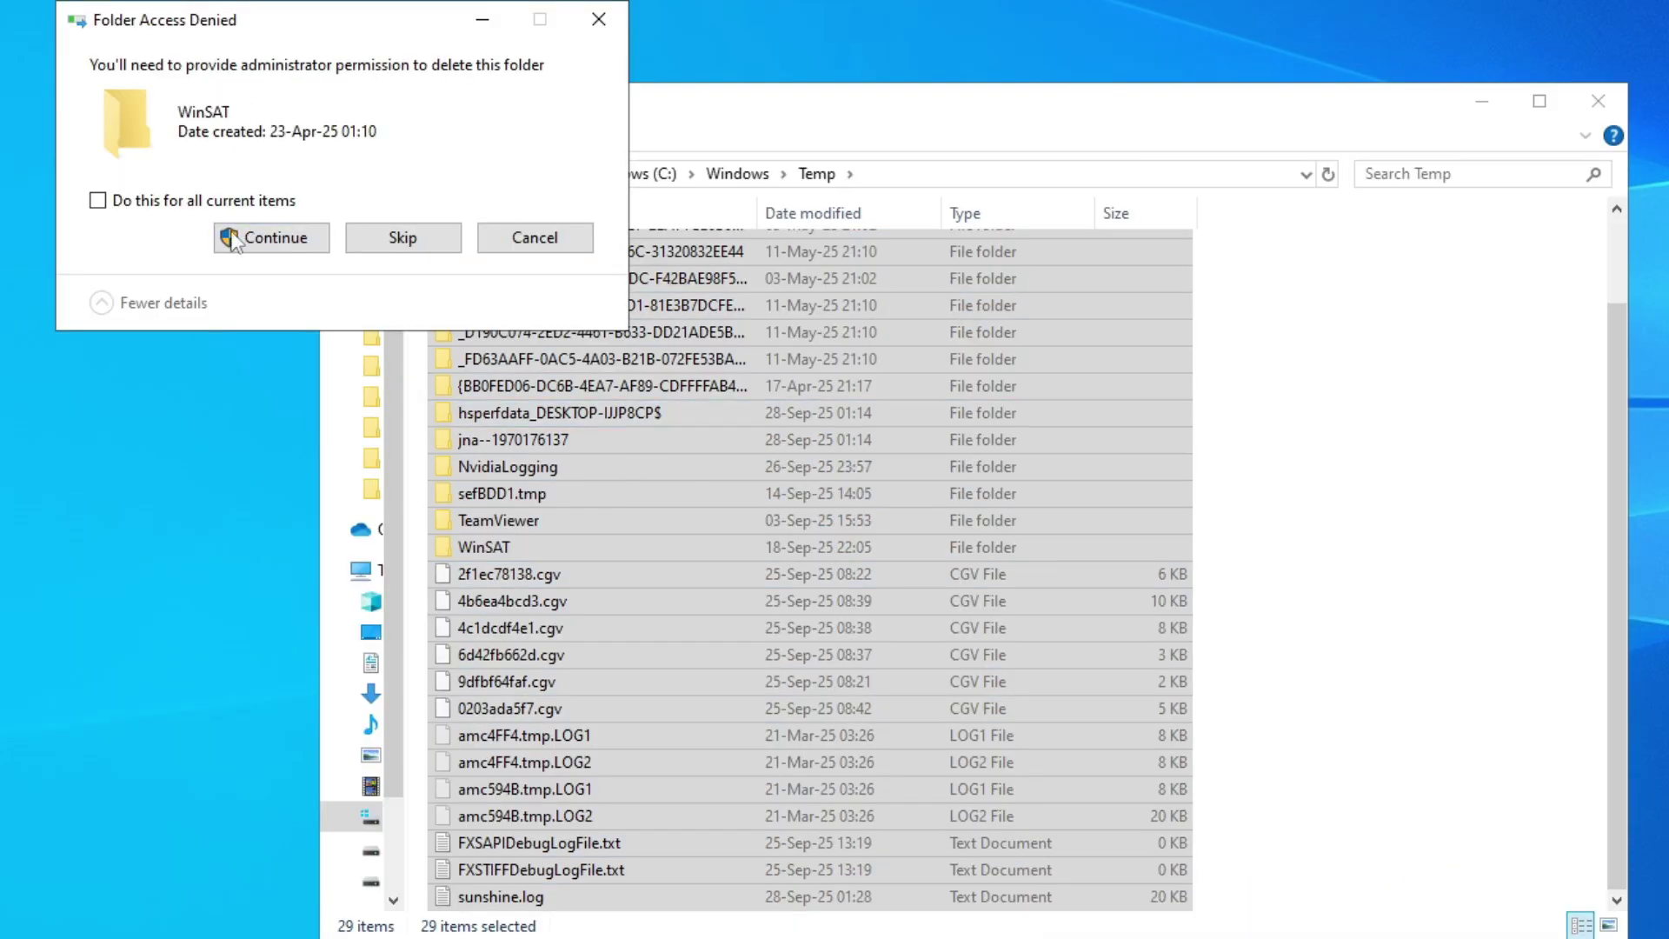
{"action": "left_click", "coordinate": [153, 205]}
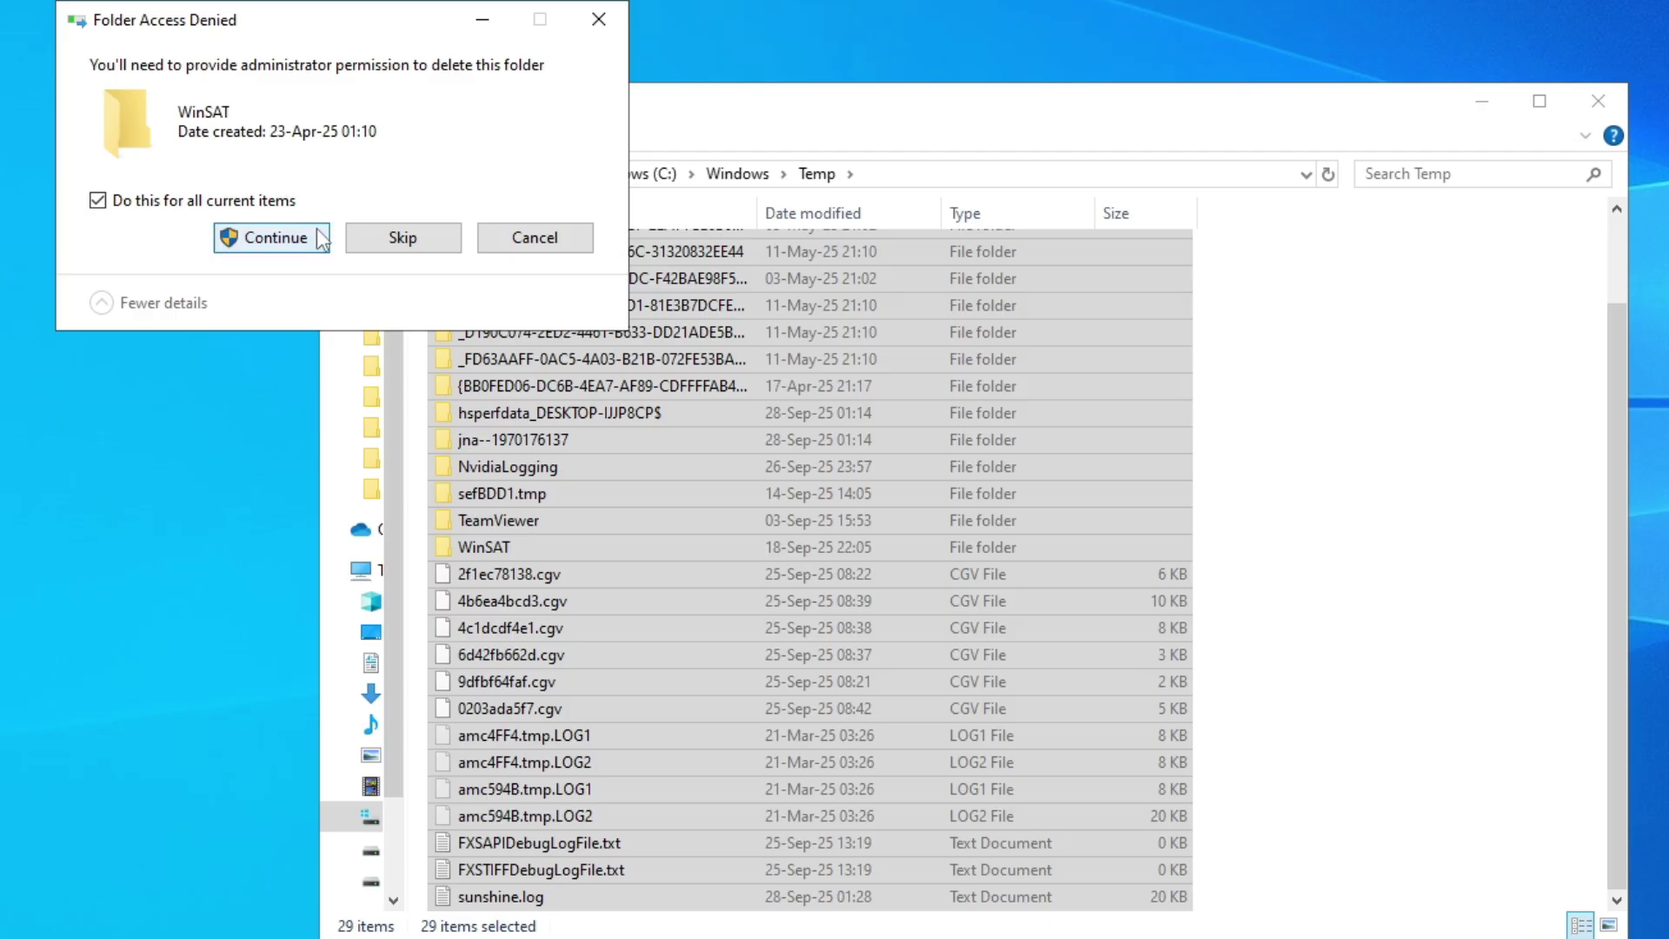
{"action": "left_click", "coordinate": [274, 237]}
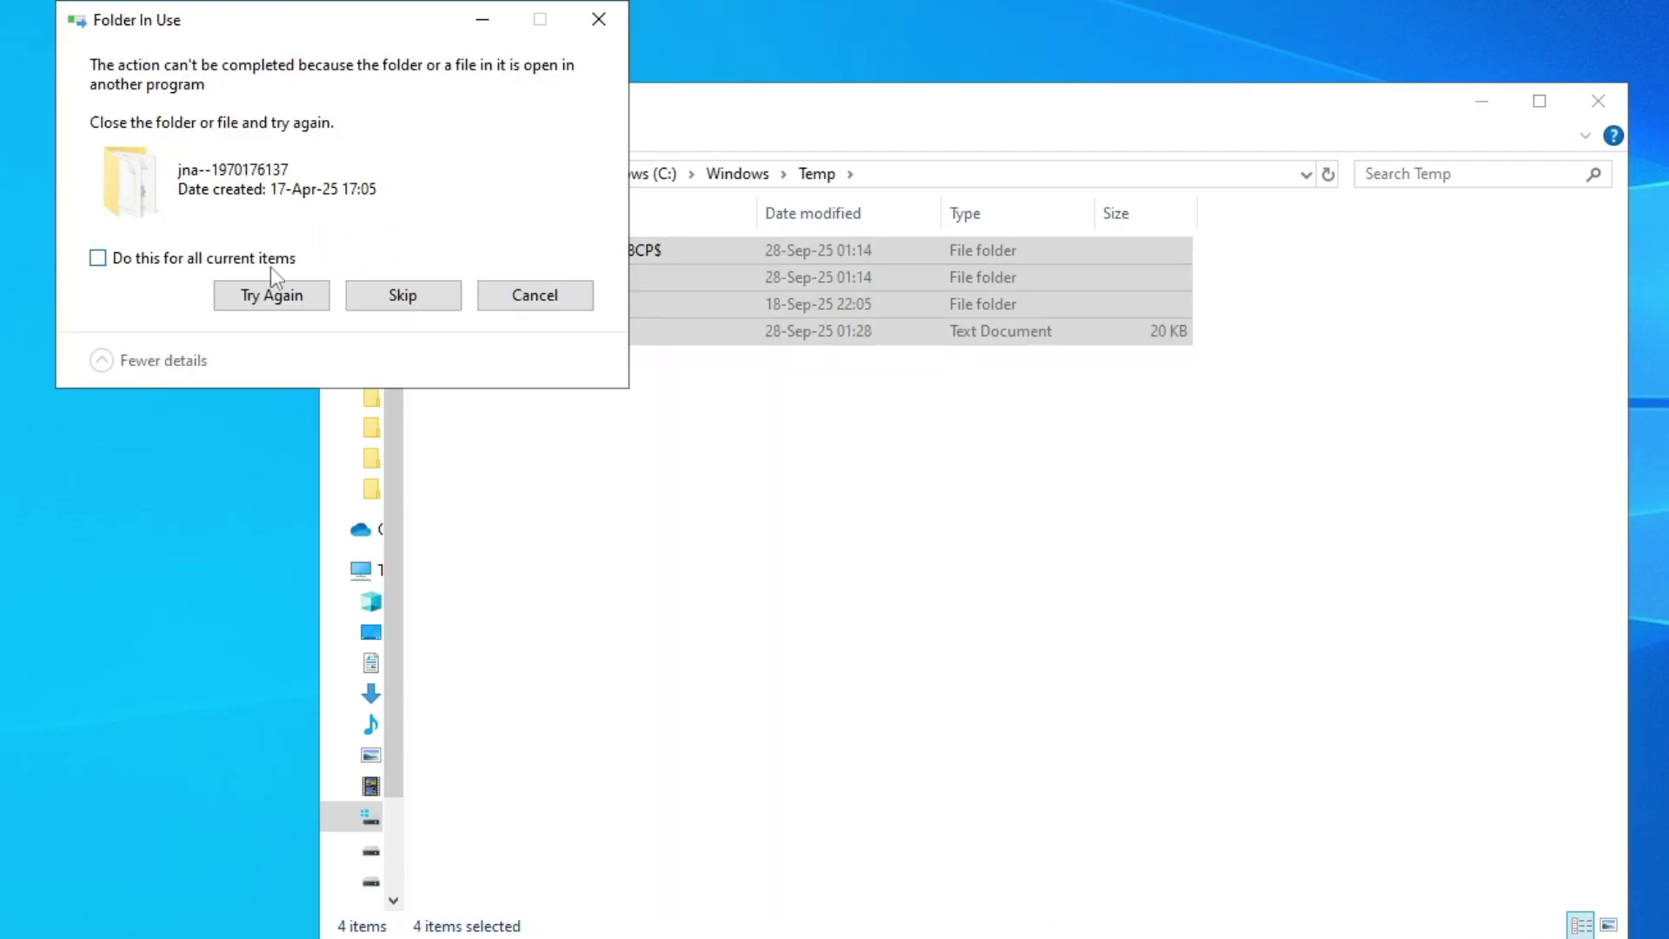
{"action": "left_click", "coordinate": [239, 273]}
{"action": "left_click", "coordinate": [421, 302]}
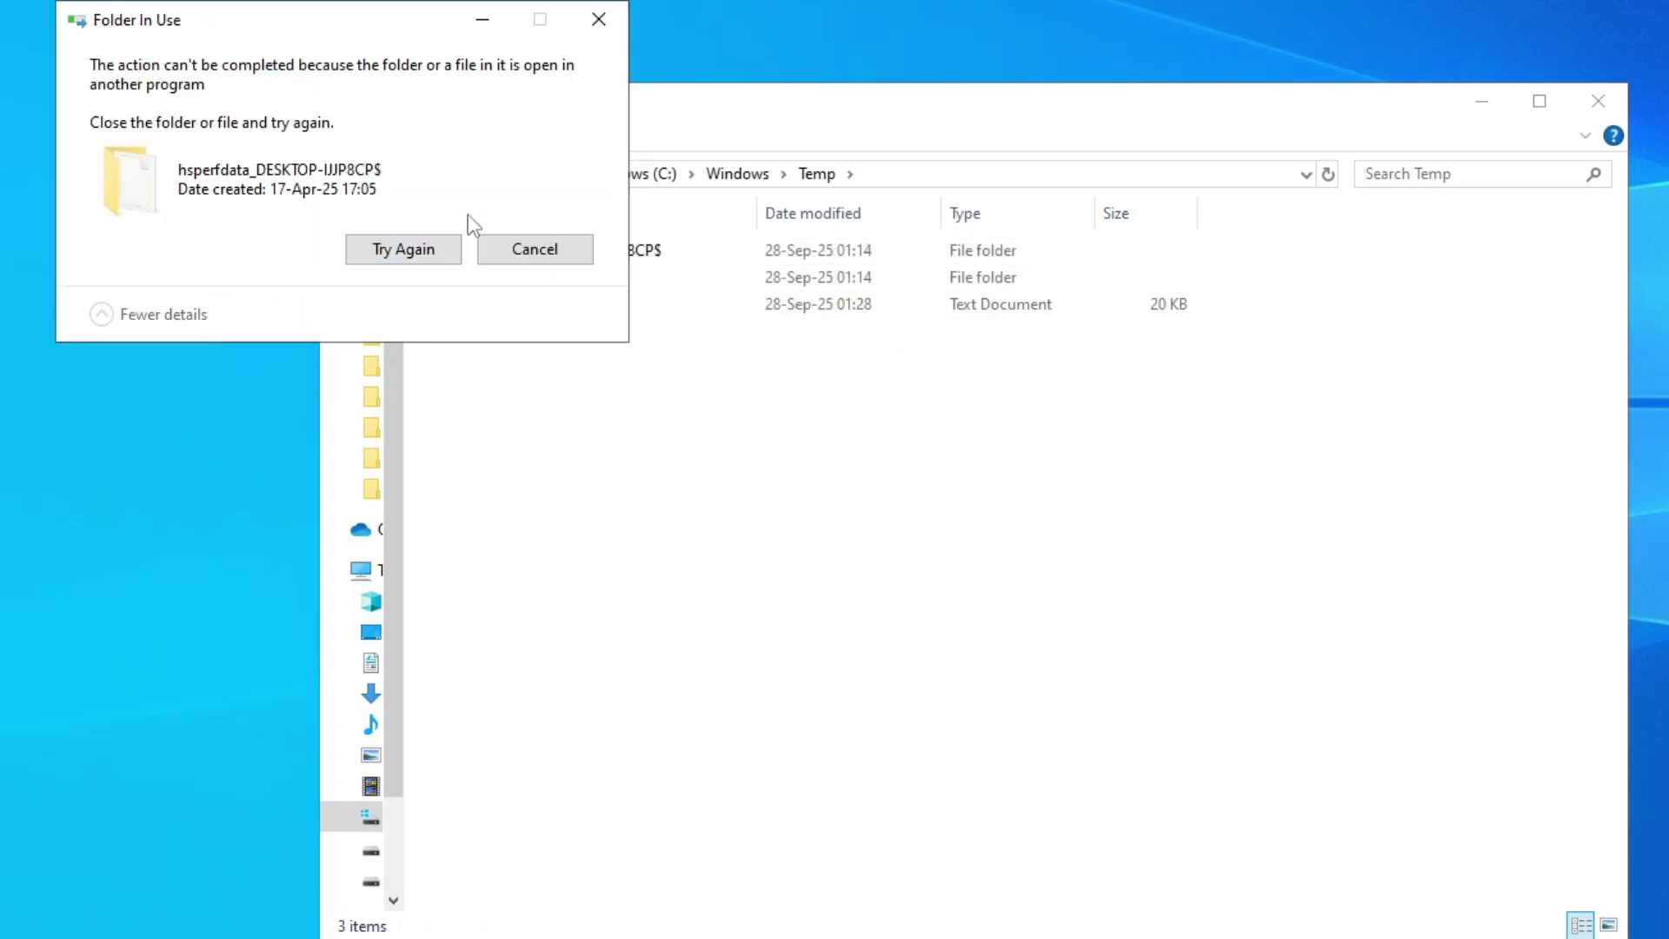
{"action": "left_click", "coordinate": [502, 253]}
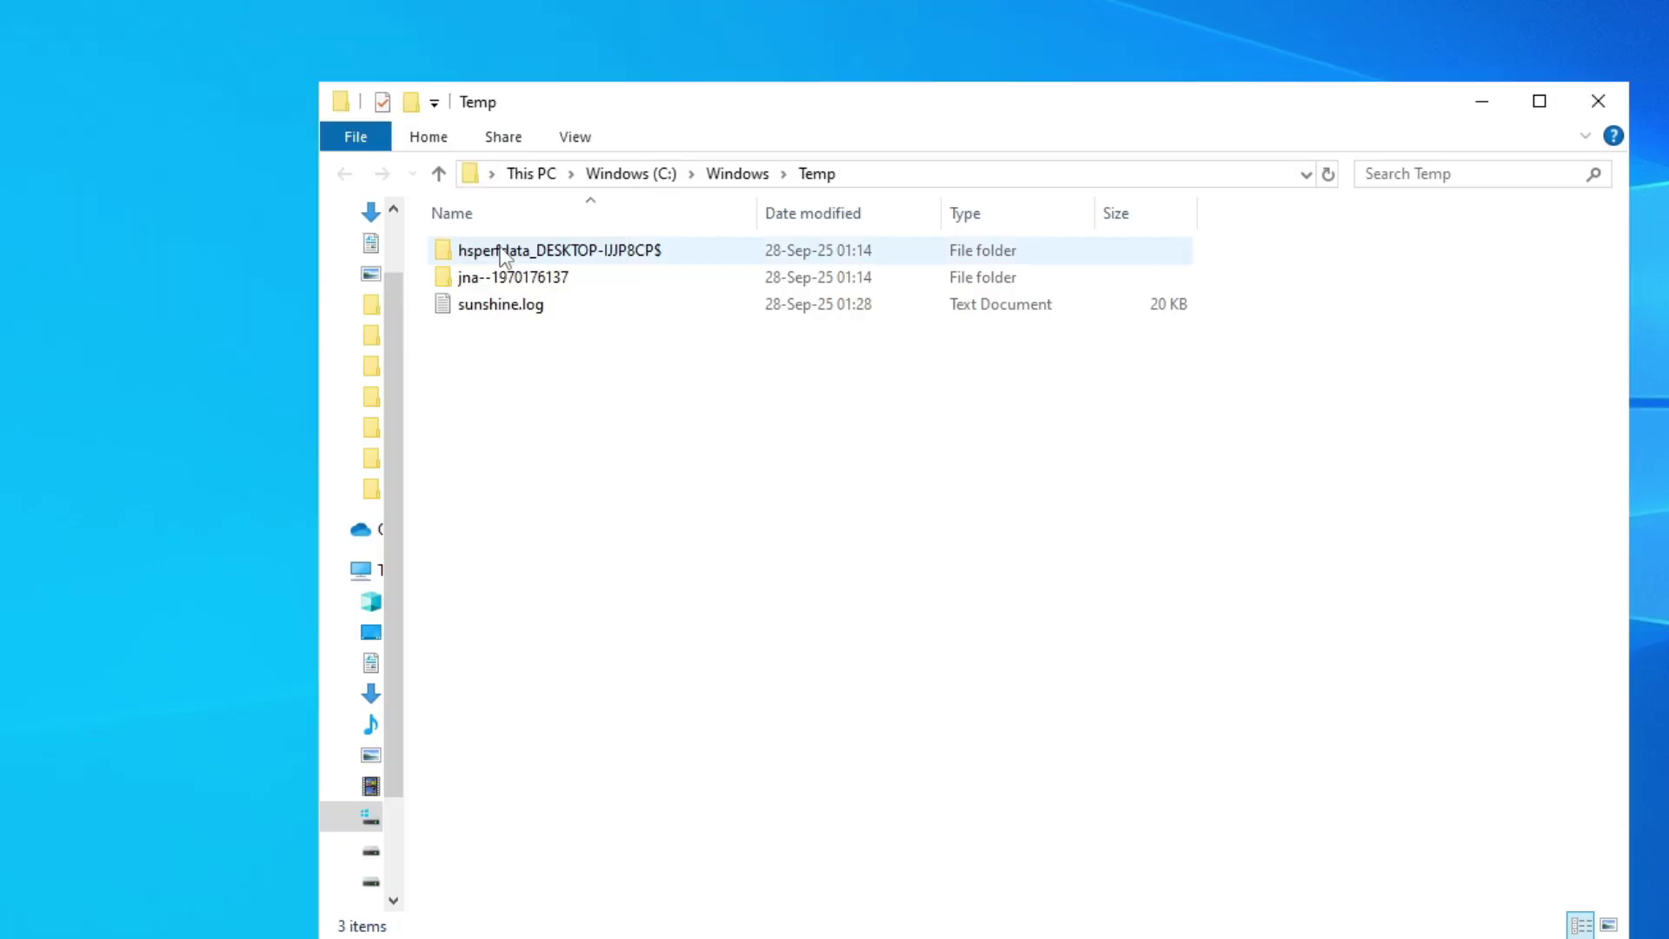
Step: Close the Windows Temp window and open the user Temp folder via %temp% in Run
{"action": "left_click", "coordinate": [1606, 104]}
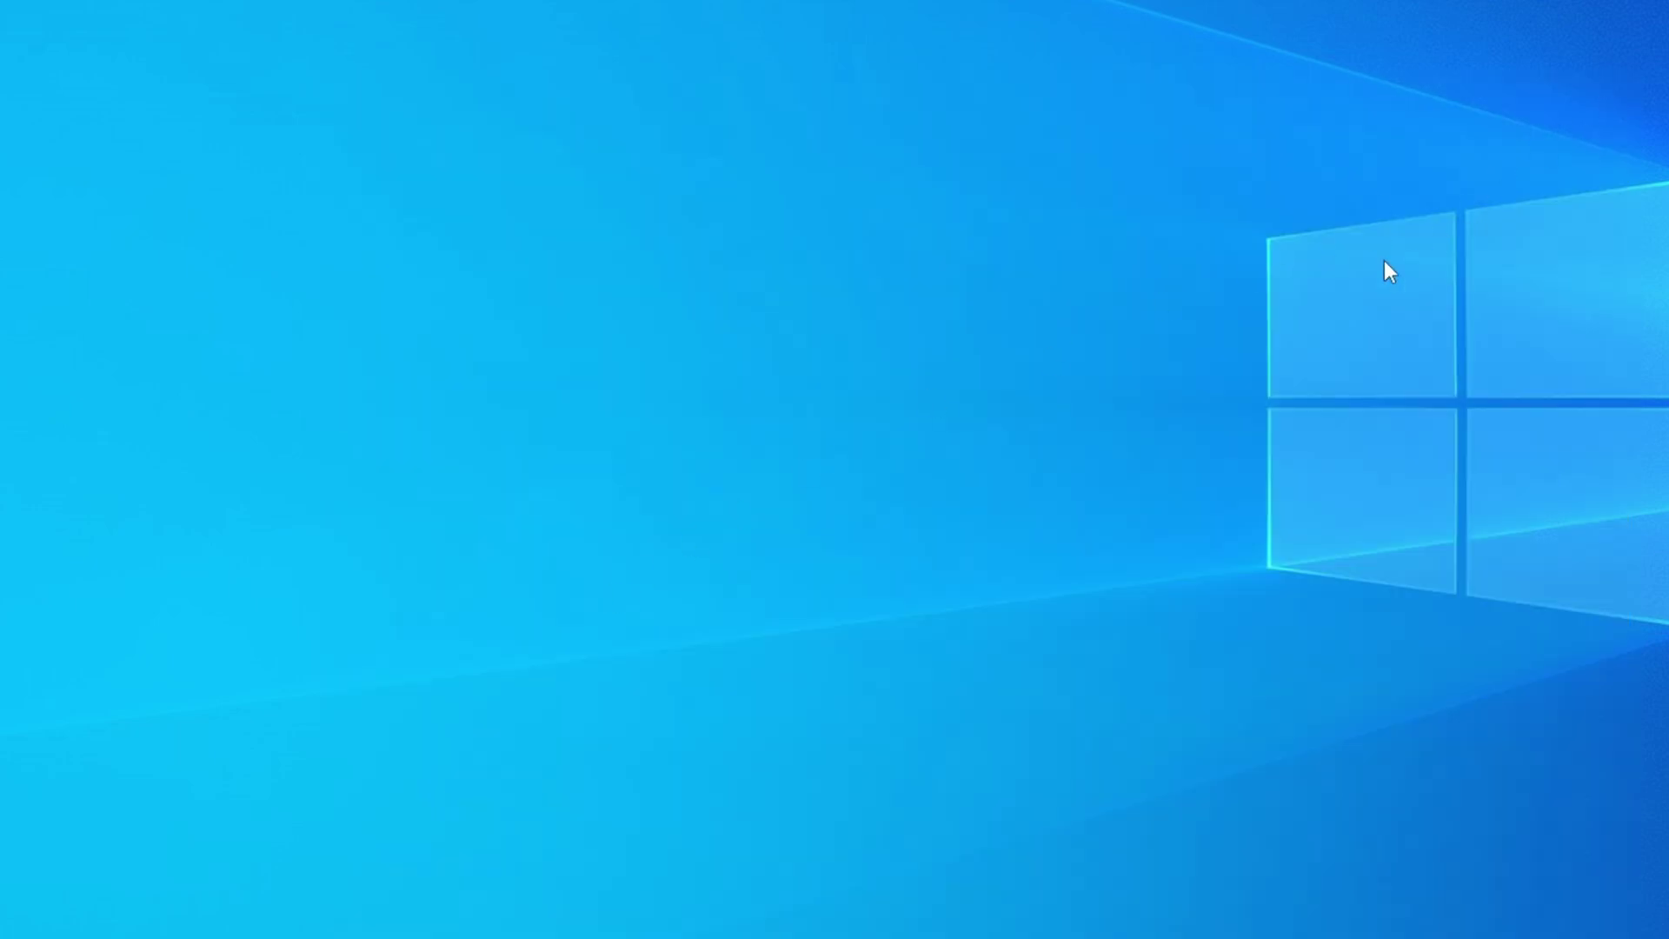
{"action": "key", "text": "super+r"}
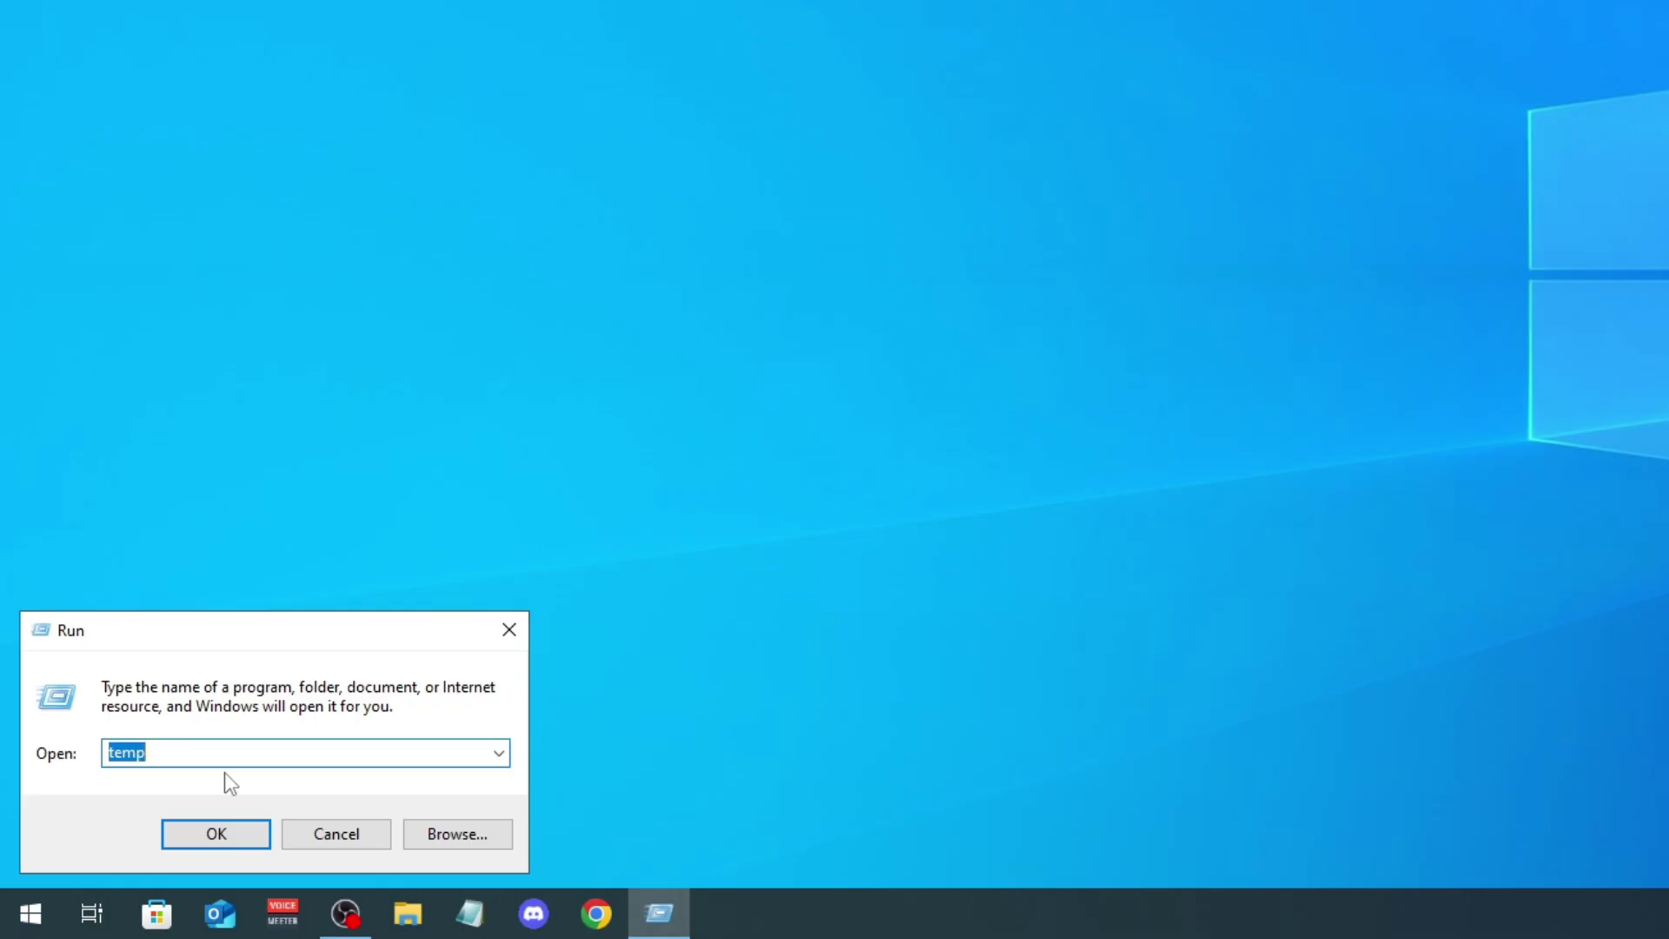
{"action": "type", "text": "%temp%"}
{"action": "left_click", "coordinate": [235, 843]}
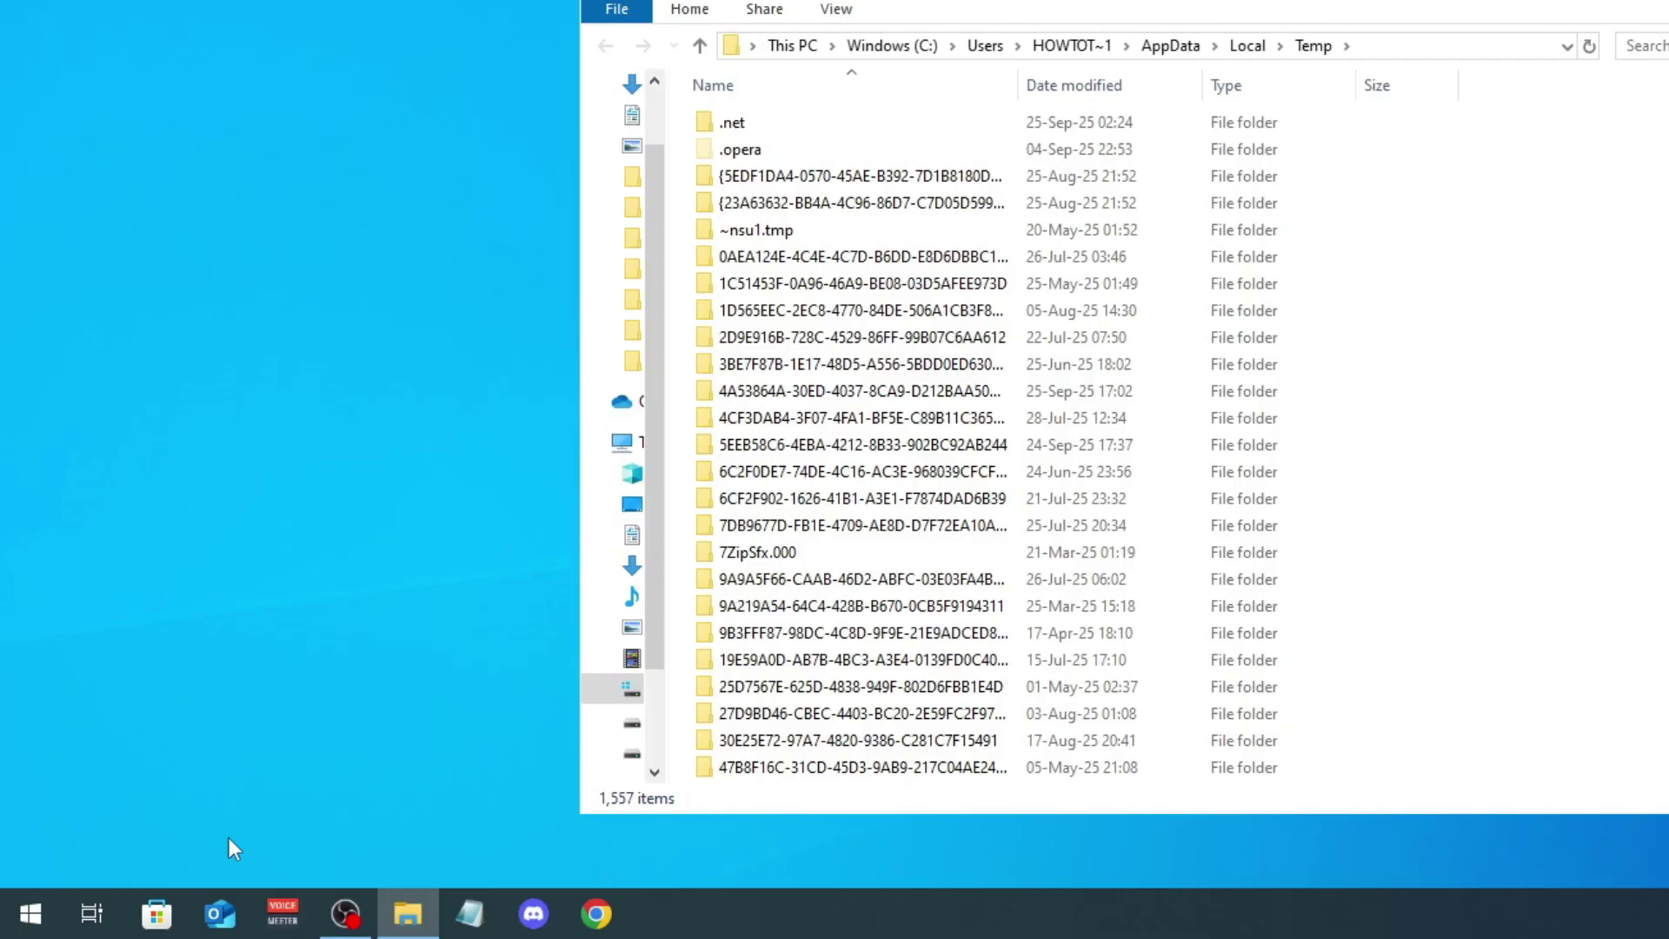
Step: Delete every item in the user Temp folder with admin permission, then show the desktop
{"action": "left_click", "coordinate": [818, 317]}
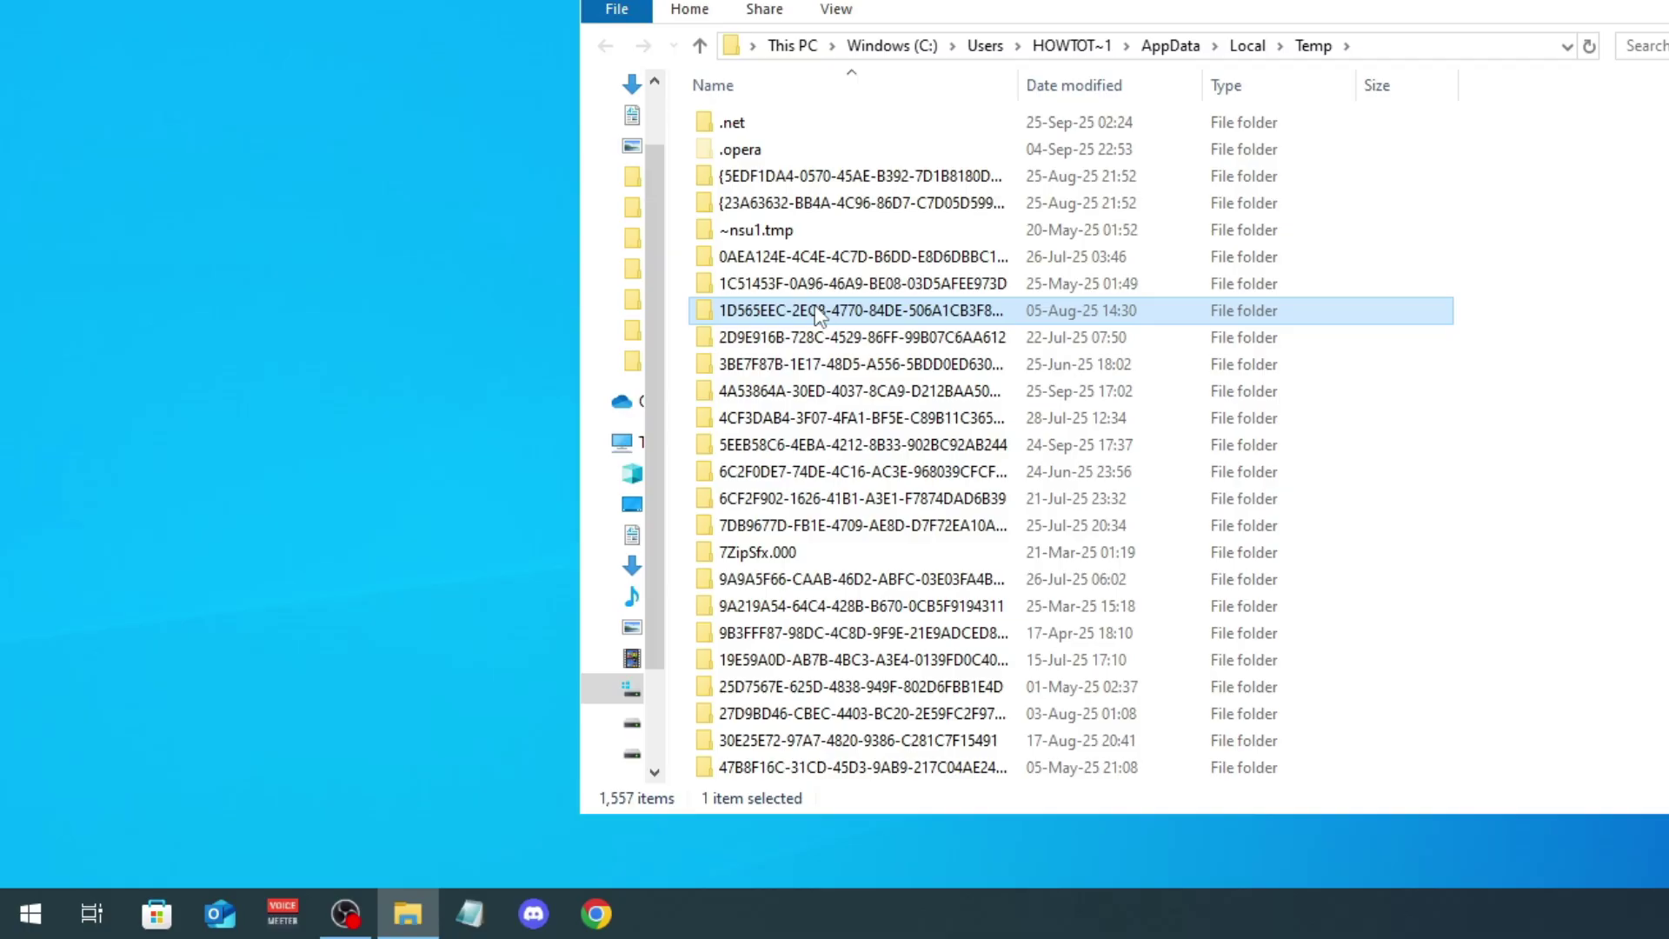
{"action": "key", "text": "ctrl+a"}
{"action": "key", "text": "Delete"}
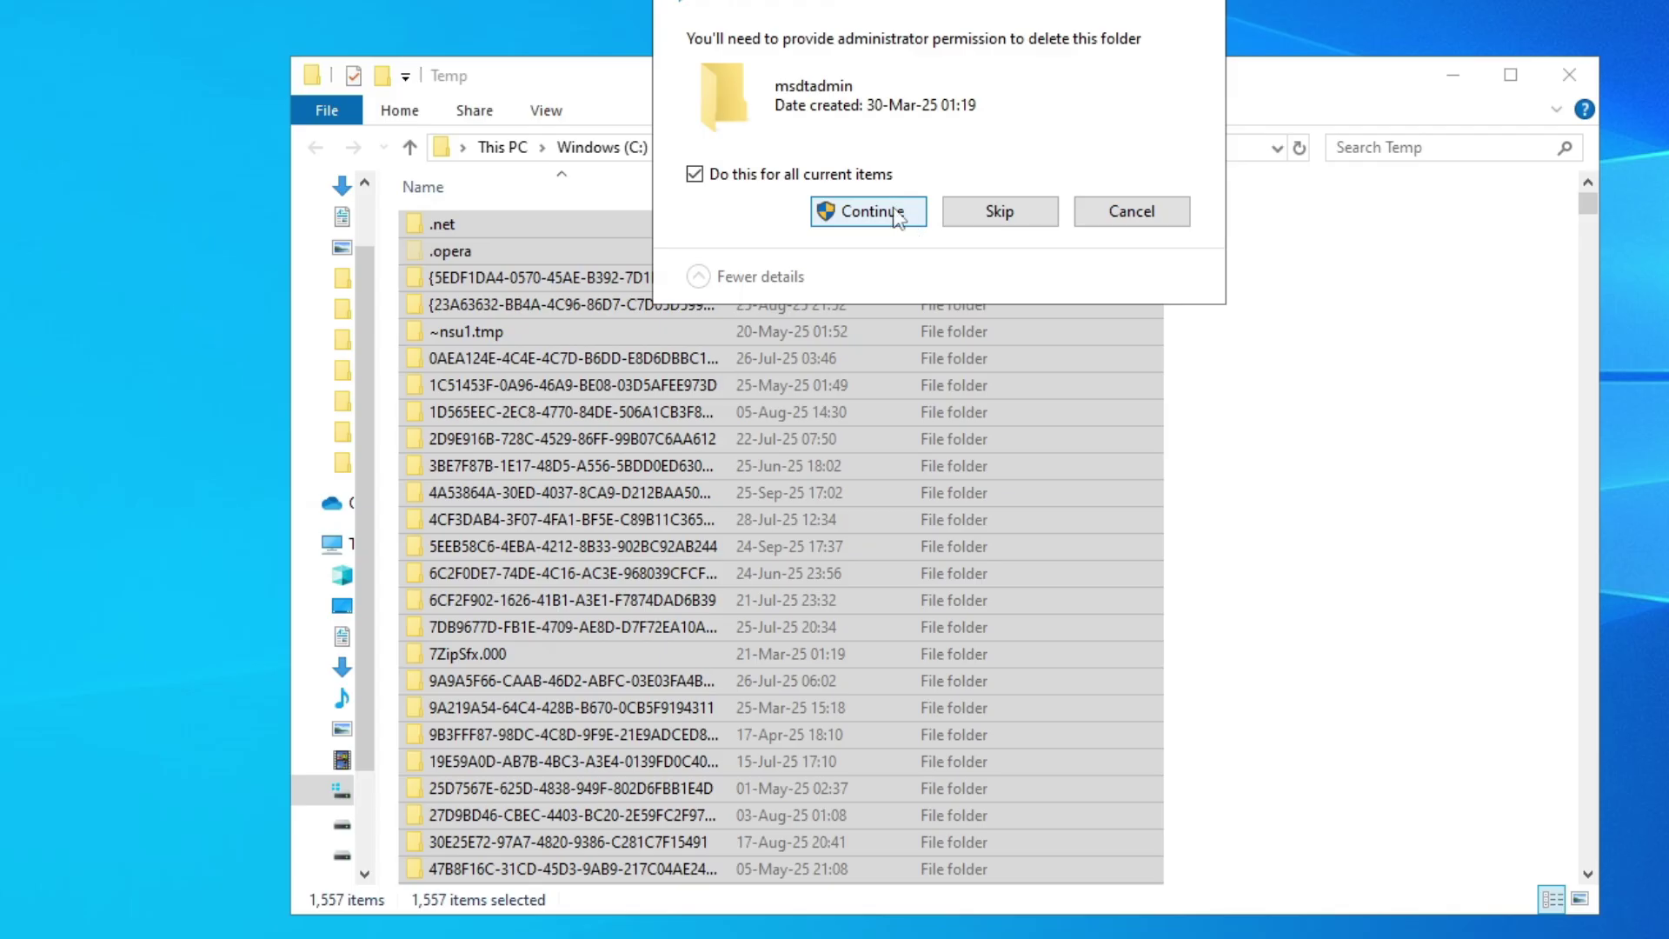
{"action": "left_click", "coordinate": [895, 213]}
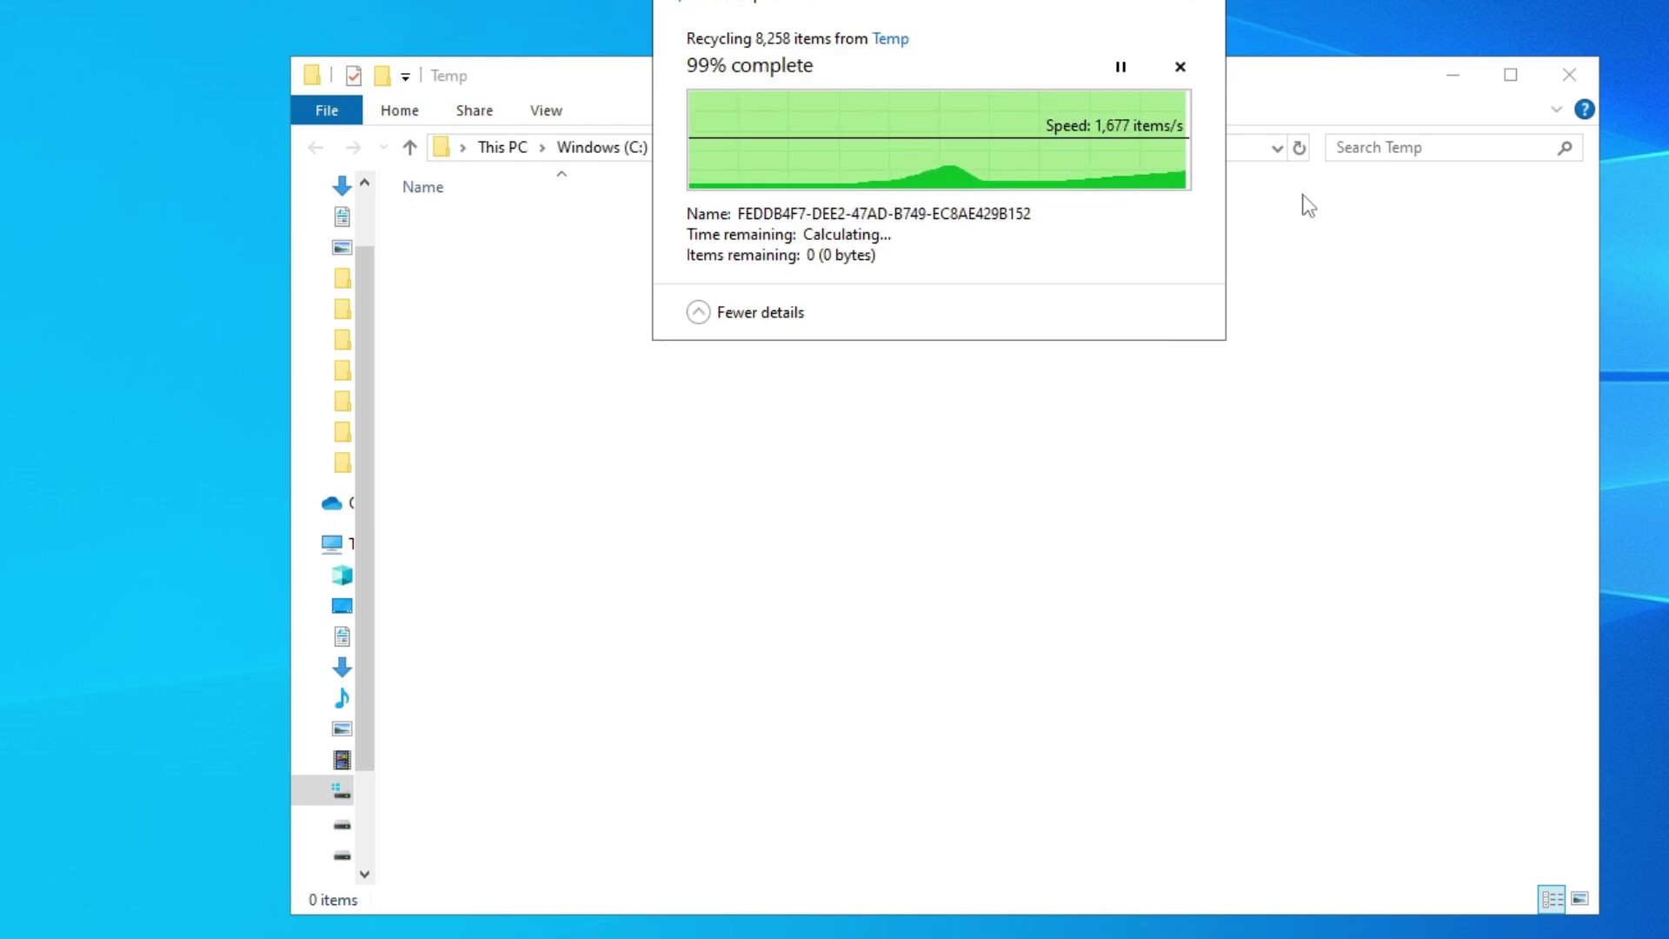
{"action": "left_click", "coordinate": [278, 924]}
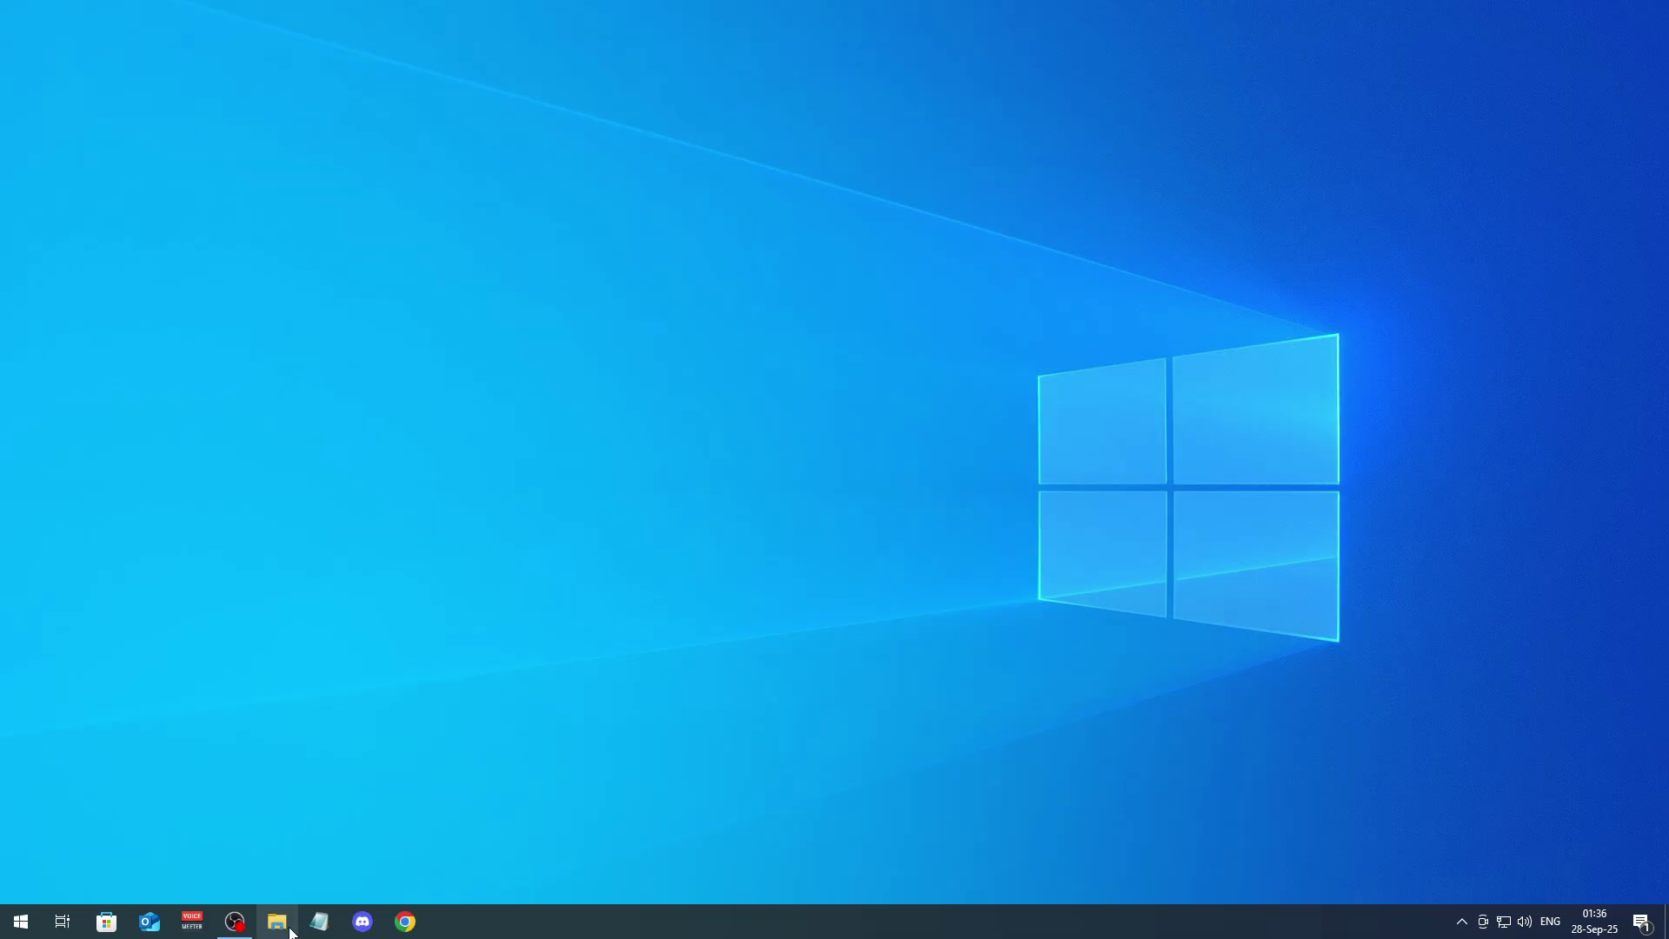
Step: Start Disk Cleanup on the Windows (C:) drive from its Properties in This PC
{"action": "left_click", "coordinate": [278, 923]}
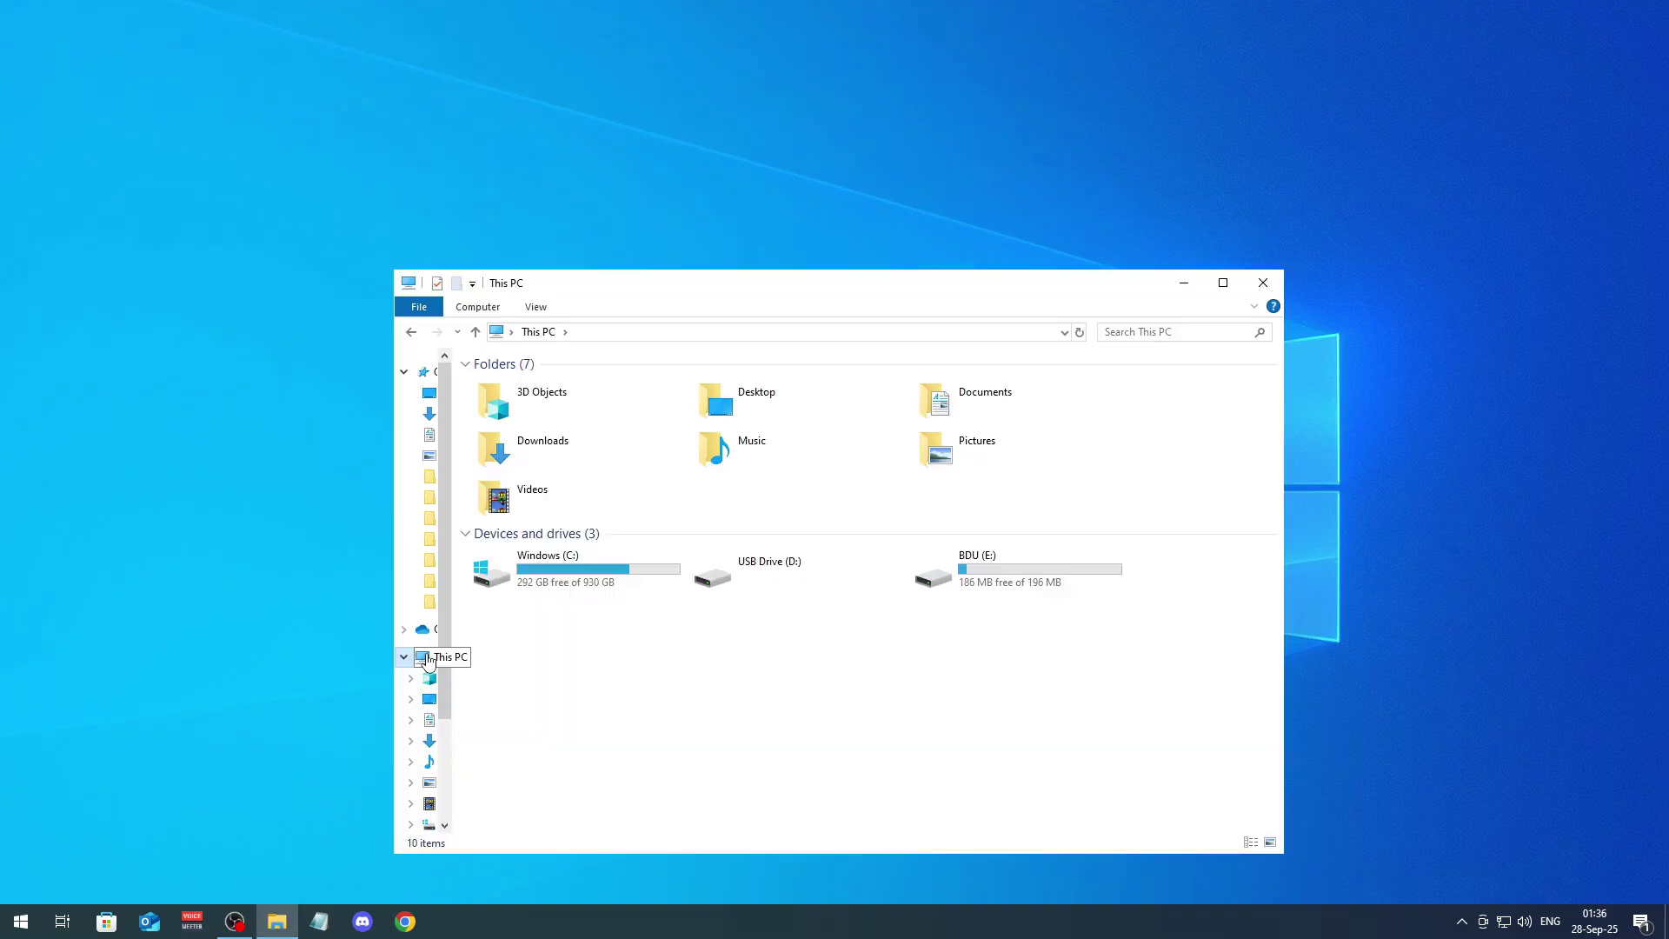
{"action": "left_click", "coordinate": [620, 560]}
{"action": "right_click", "coordinate": [619, 556]}
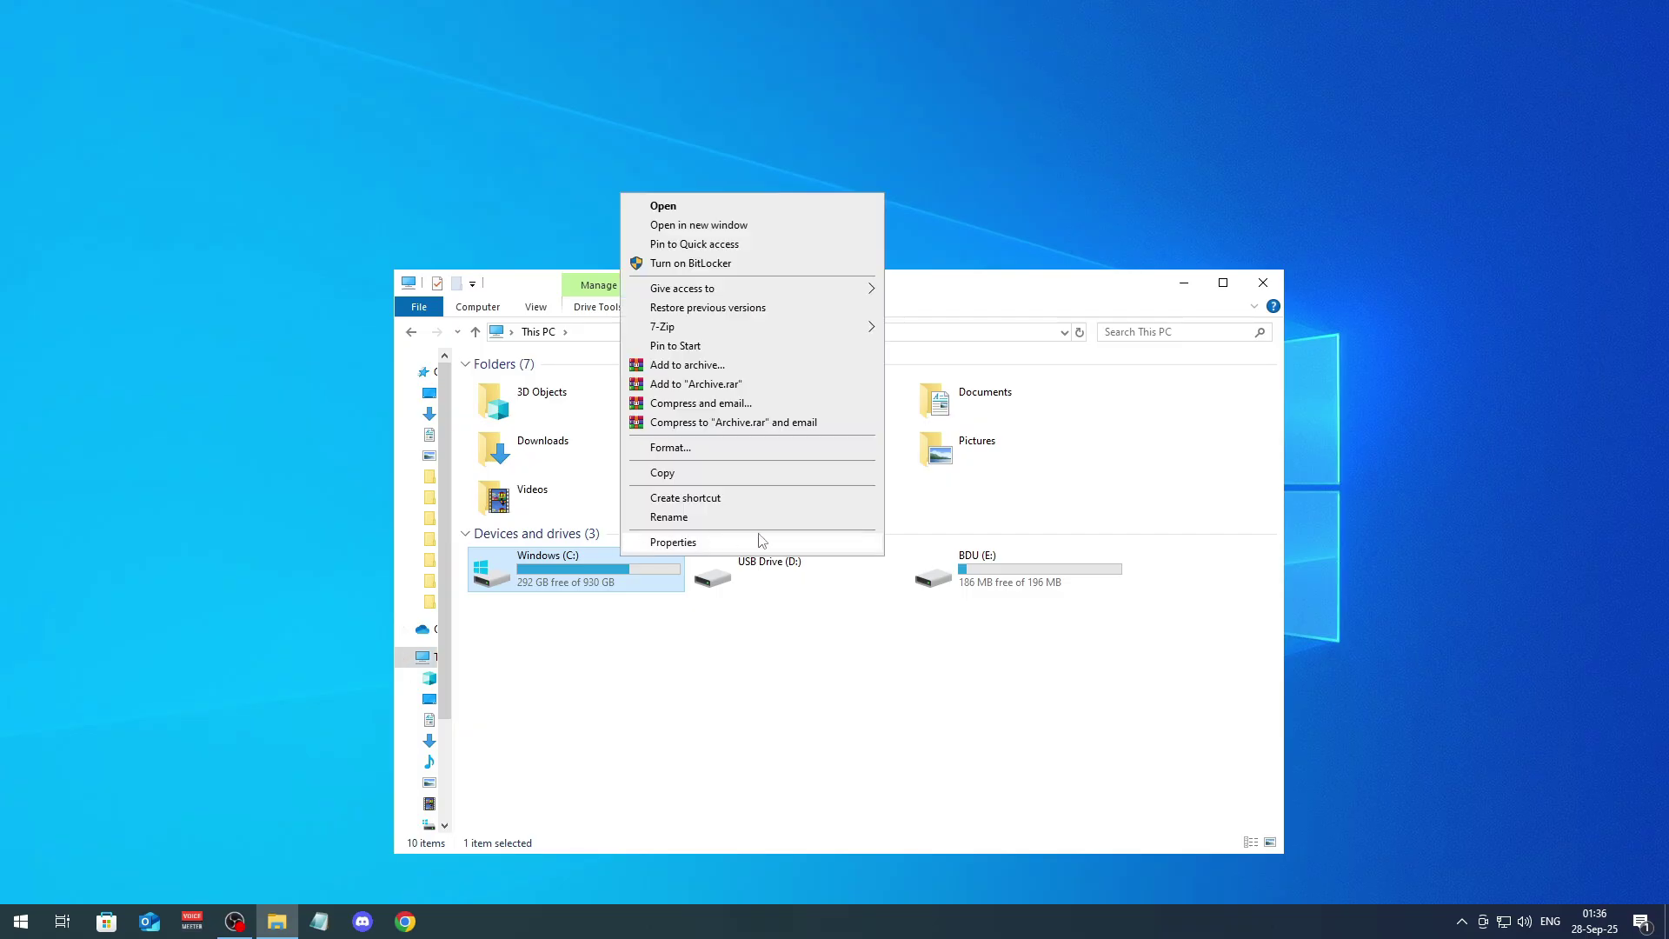
{"action": "left_click", "coordinate": [826, 546]}
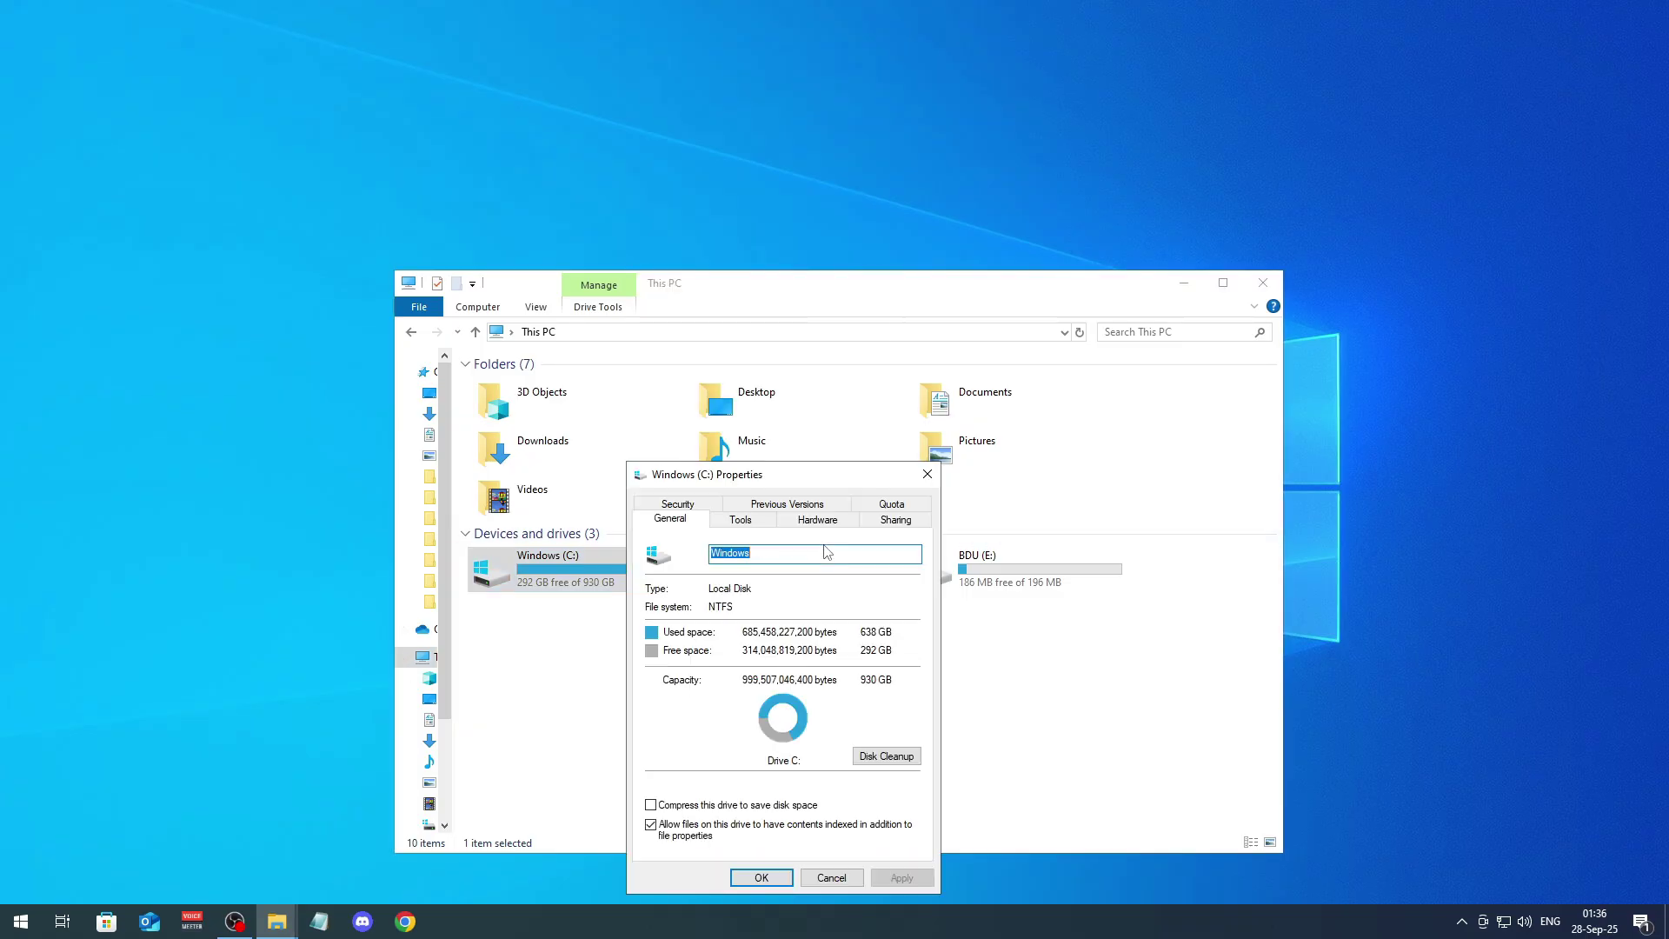
{"action": "left_click", "coordinate": [870, 756]}
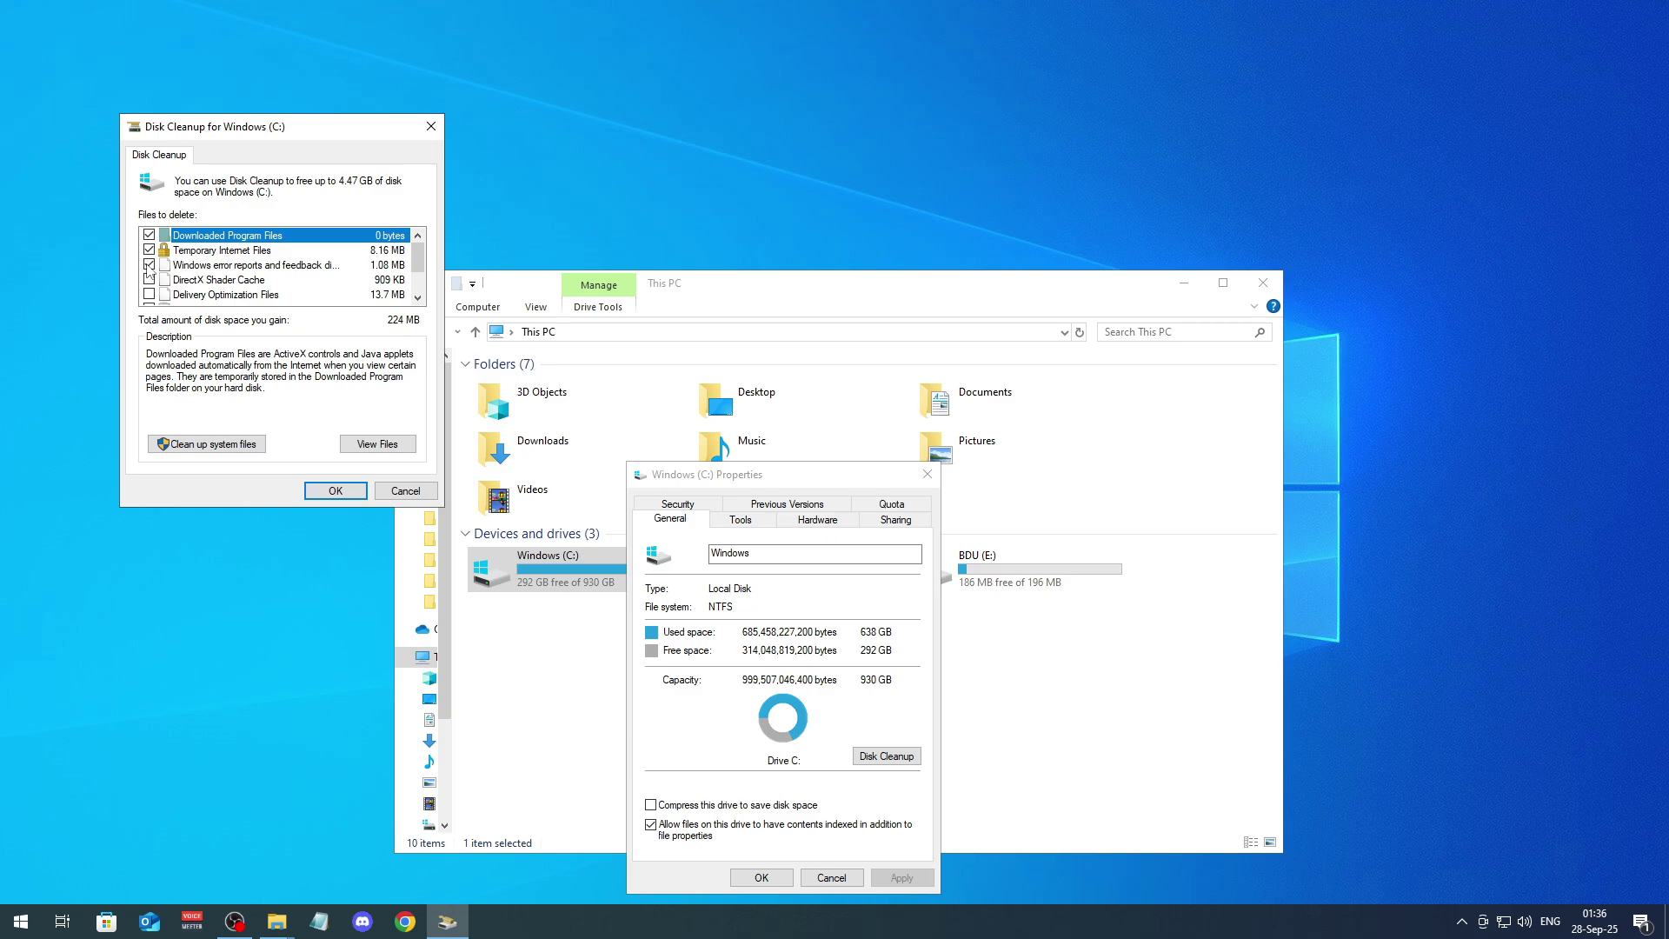
Step: Delete error reports, DirectX Shader Cache, Delivery Optimization Files, Recycle Bin and Temporary files
{"action": "left_click", "coordinate": [149, 294]}
{"action": "left_click", "coordinate": [149, 280]}
{"action": "left_click", "coordinate": [150, 265]}
{"action": "scroll", "coordinate": [261, 270], "scroll_direction": "down", "scroll_amount": 1}
{"action": "left_click", "coordinate": [150, 266]}
{"action": "left_click", "coordinate": [150, 280]}
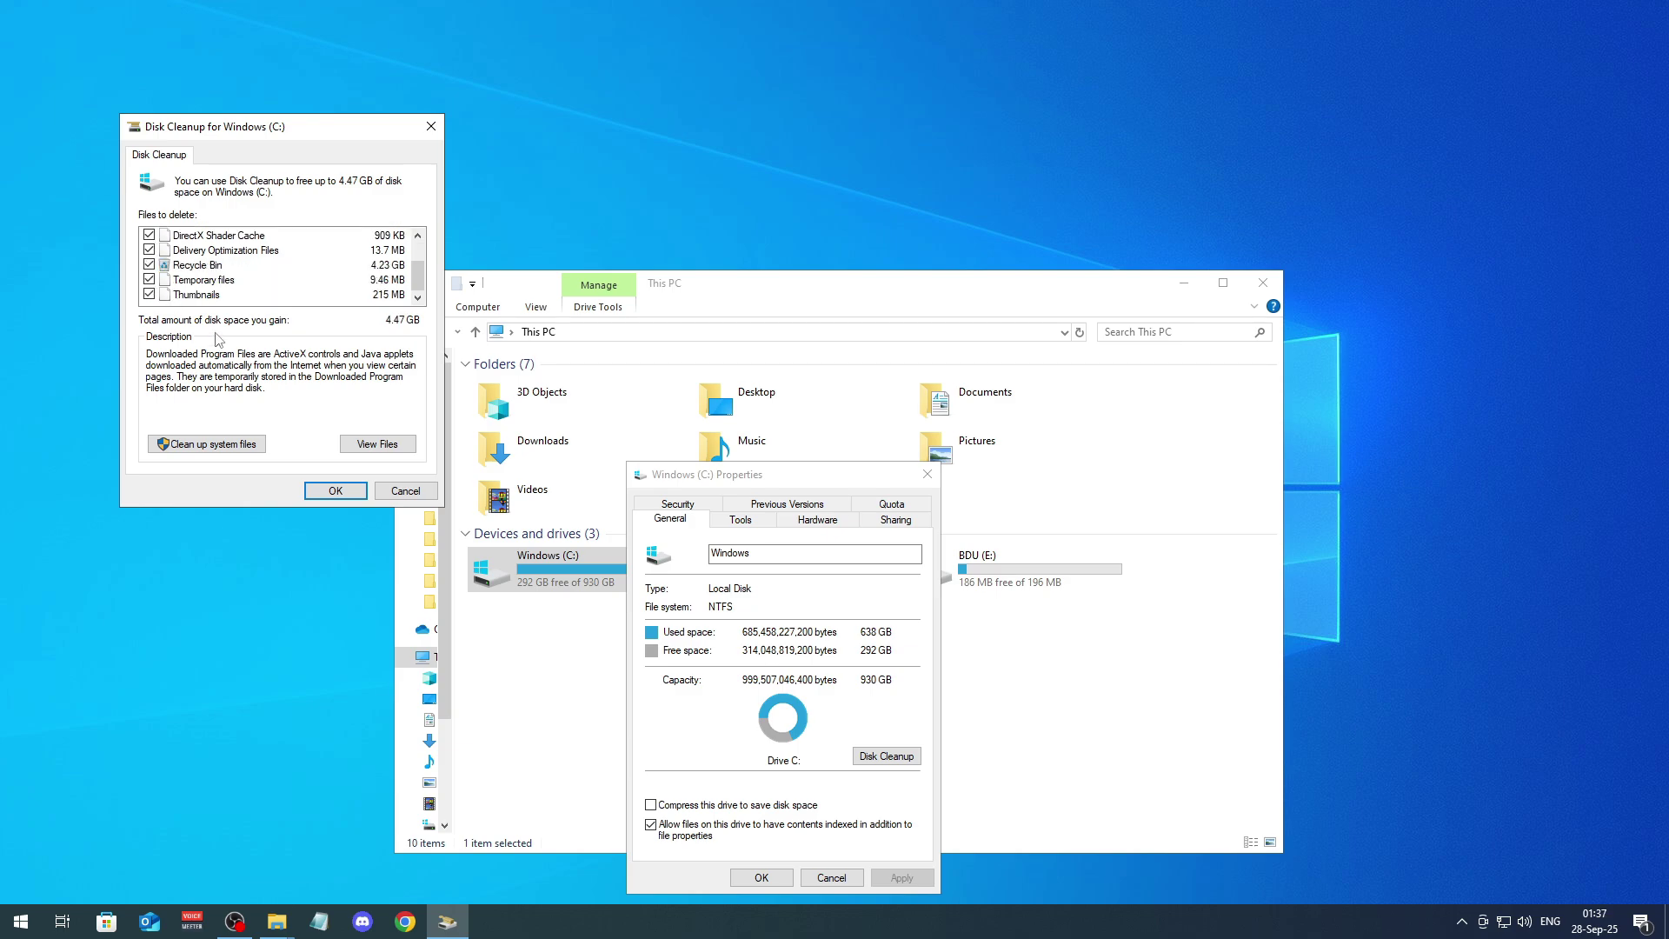
{"action": "left_click", "coordinate": [354, 494]}
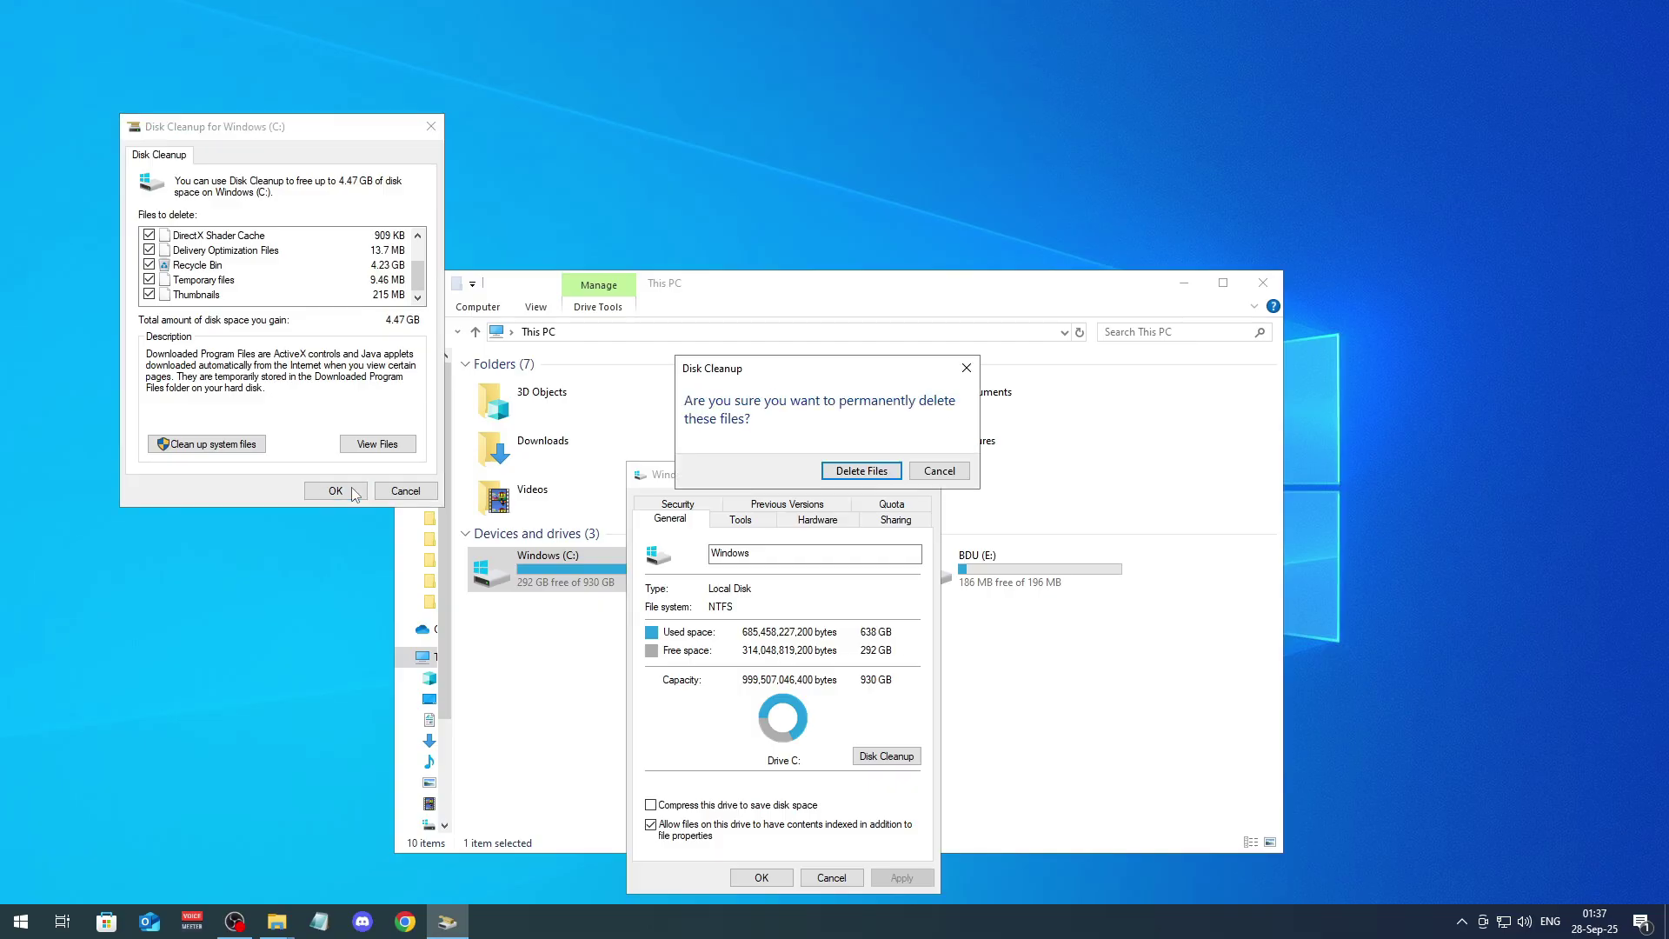
{"action": "left_click", "coordinate": [884, 472]}
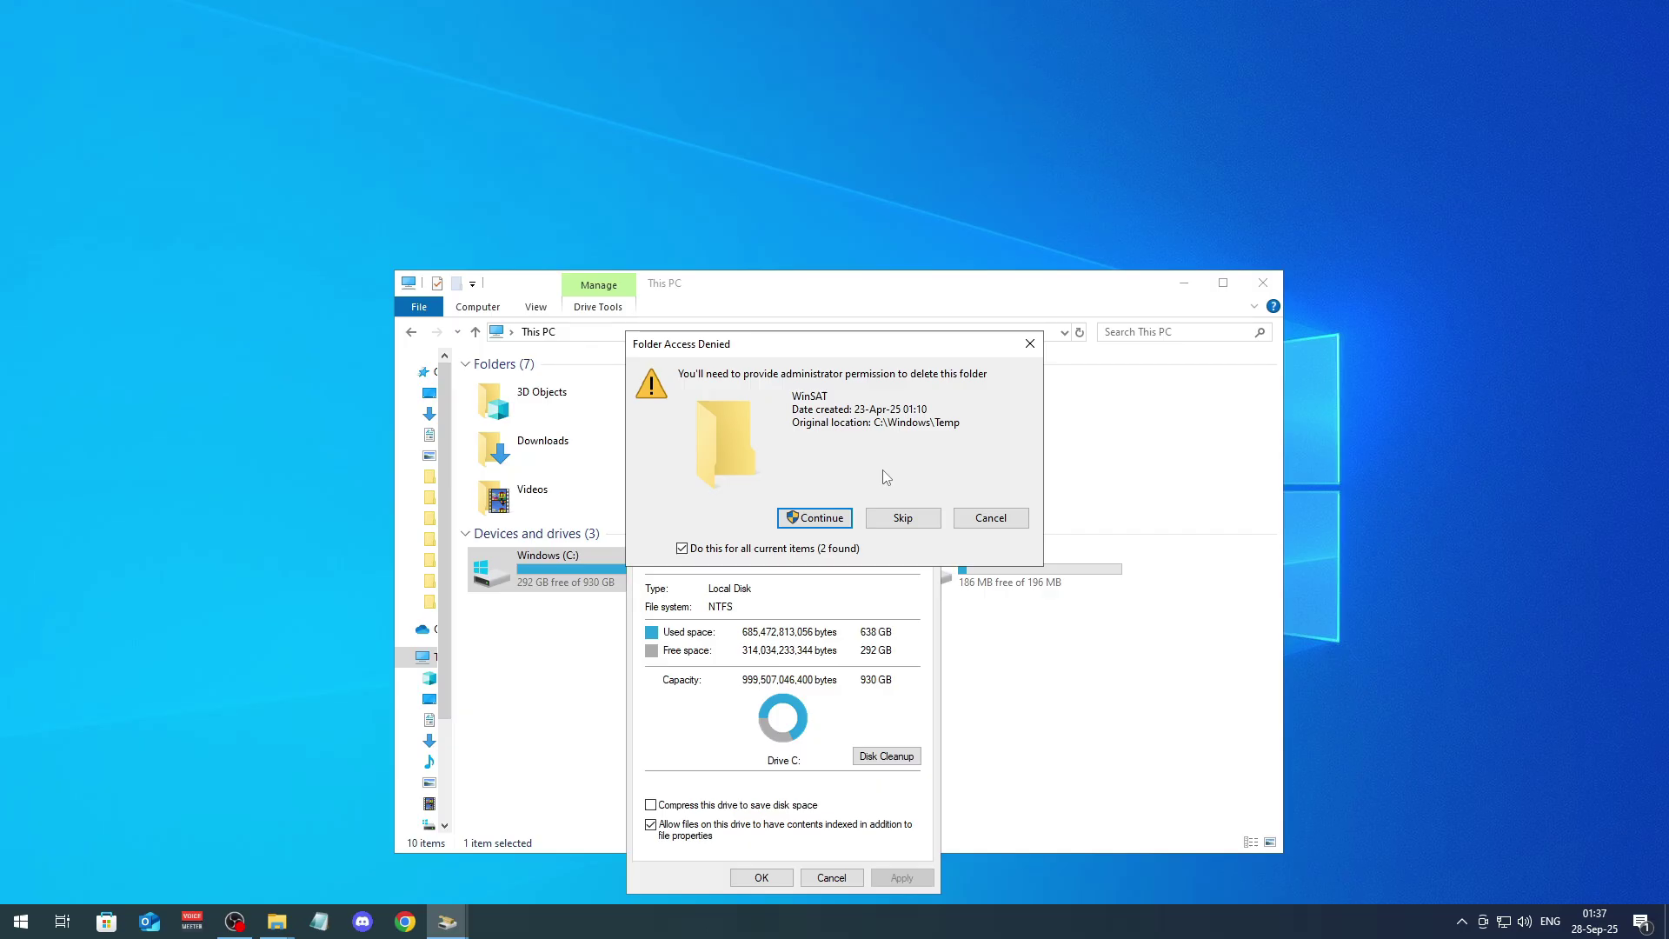
{"action": "left_click", "coordinate": [834, 520]}
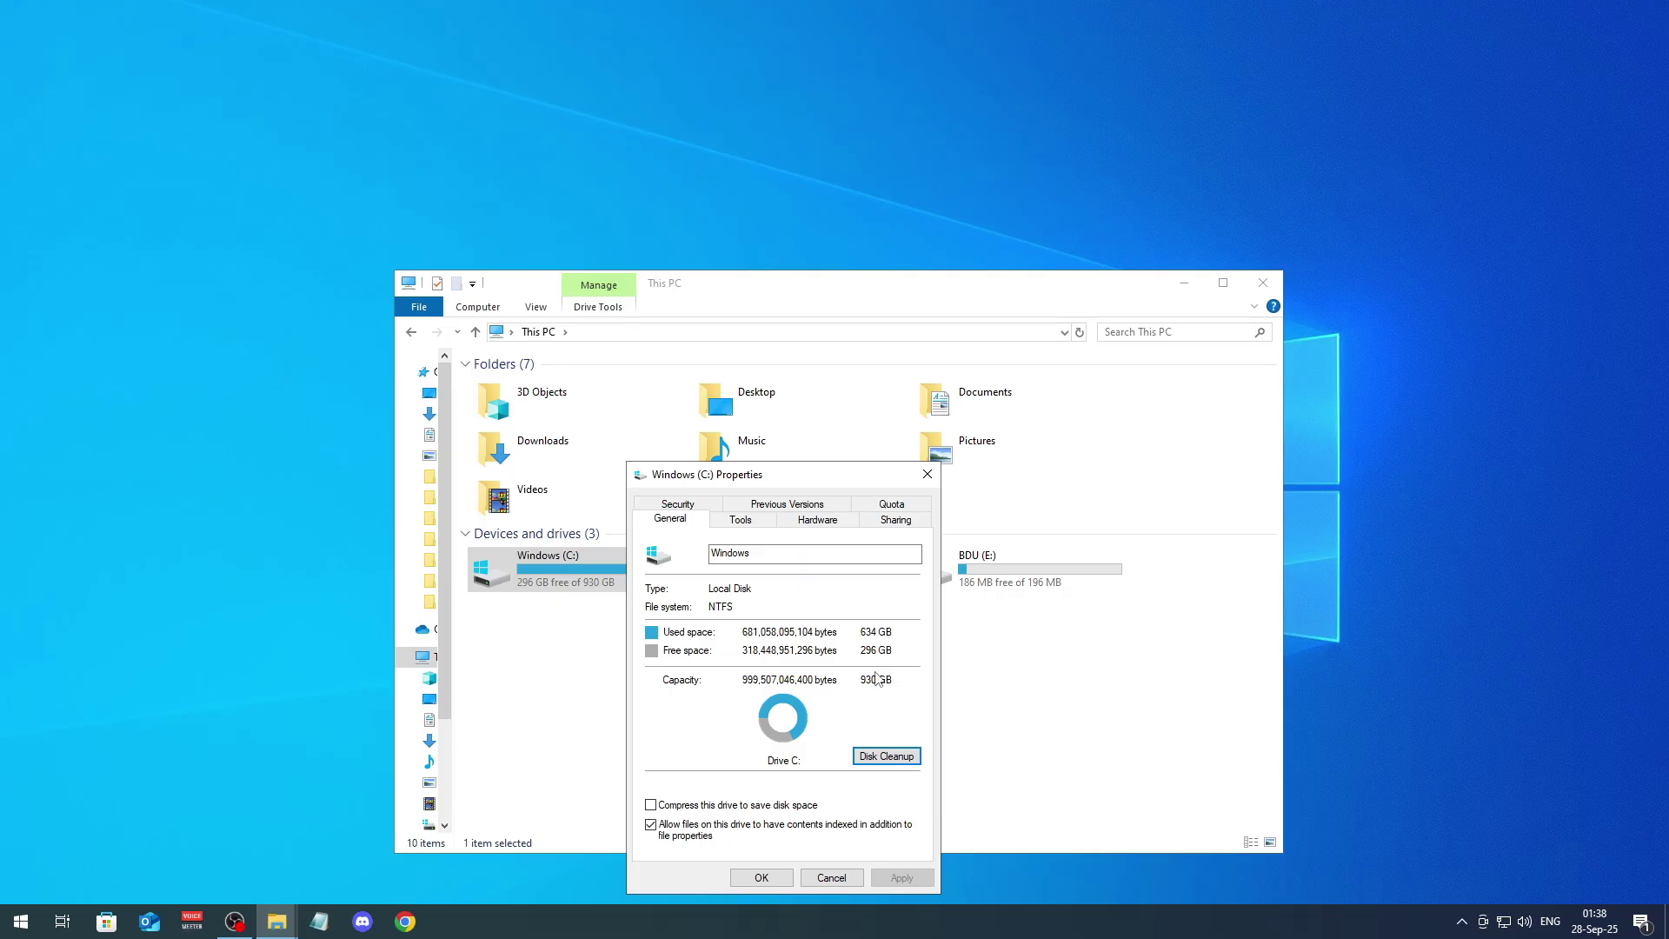
Step: Rerun Disk Cleanup on C:, tick Delivery Optimization, Recycle Bin and Temporary files, then include system files
{"action": "left_click", "coordinate": [901, 758]}
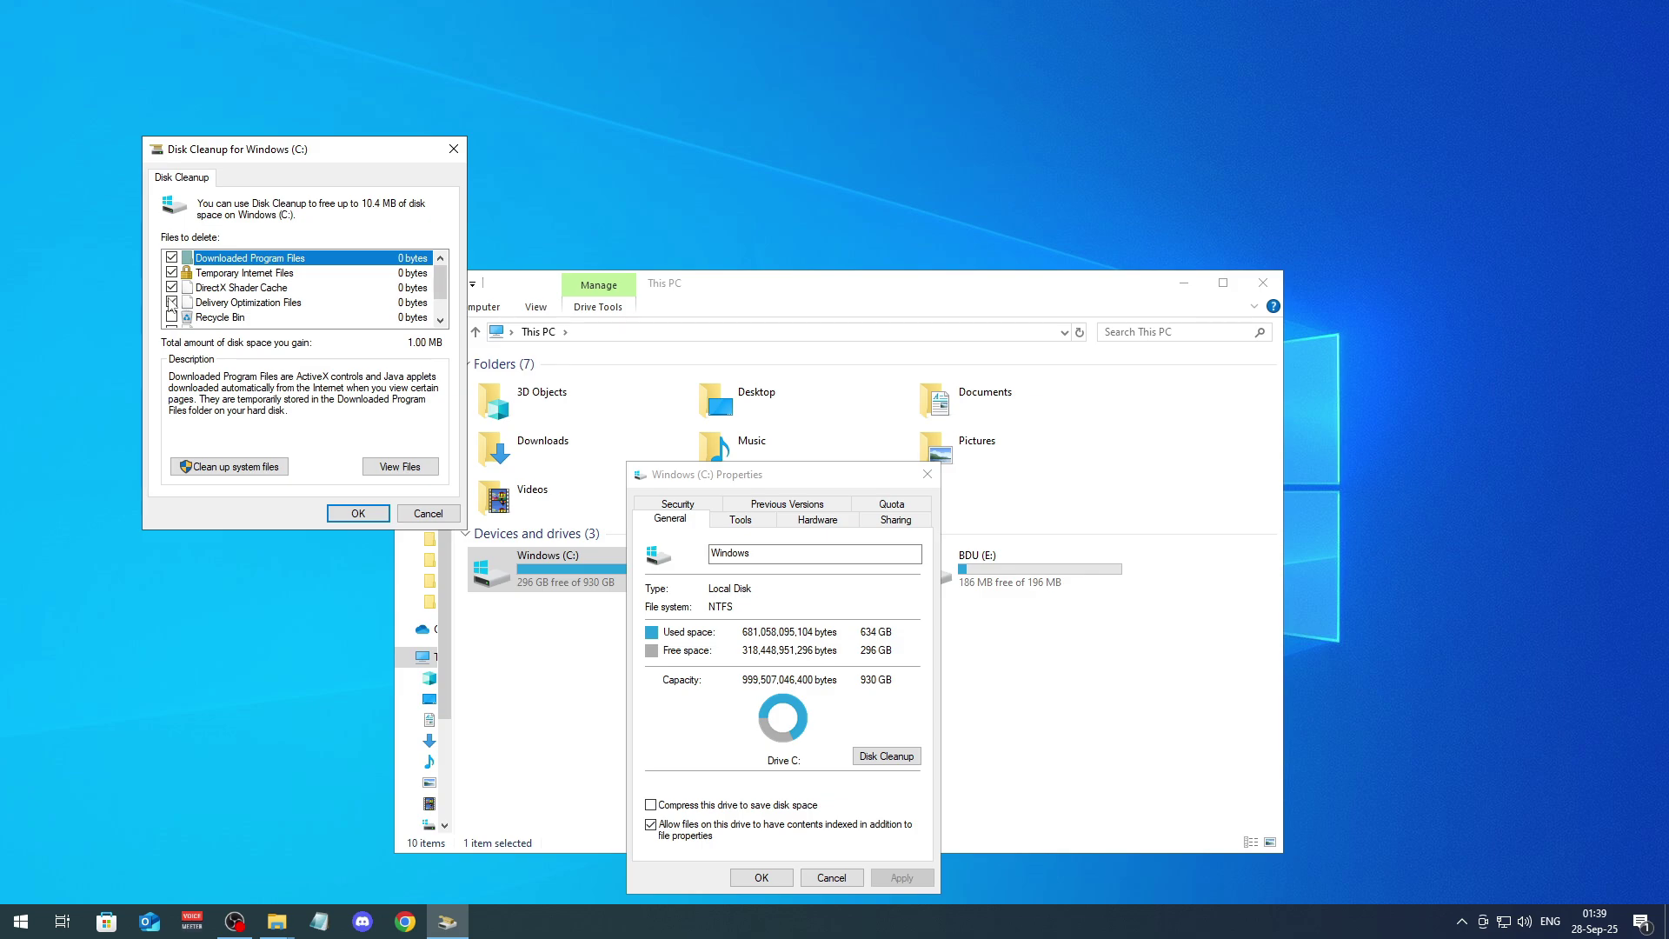
{"action": "left_click", "coordinate": [171, 302]}
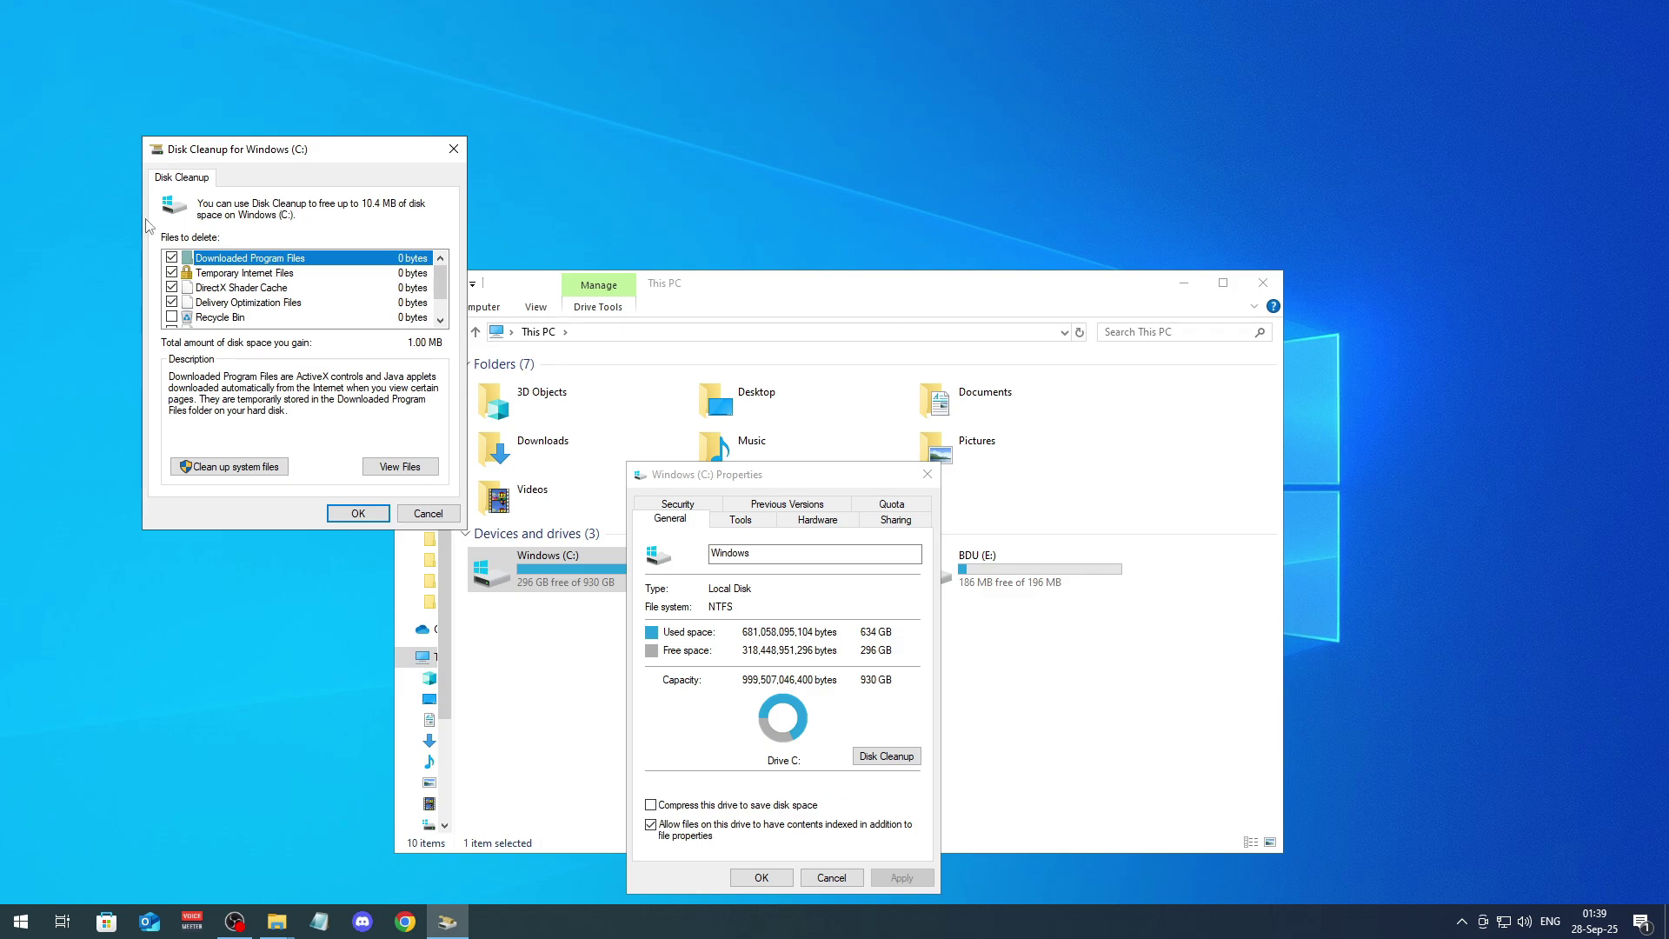
{"action": "double_click", "coordinate": [441, 321]}
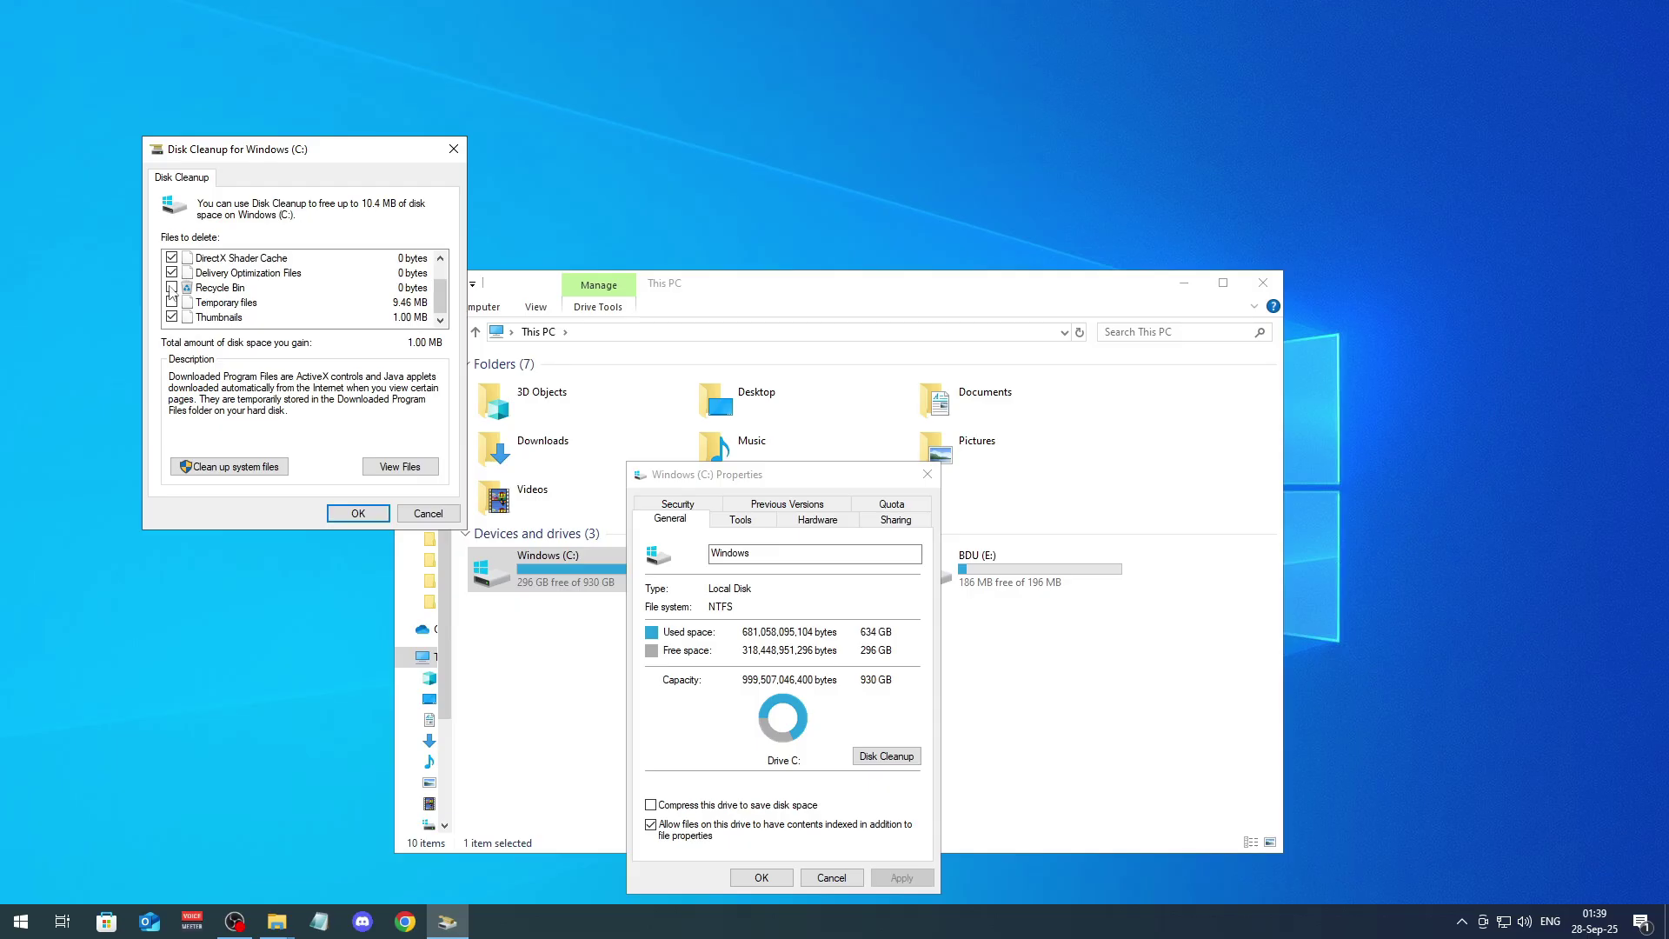
{"action": "left_click", "coordinate": [171, 288]}
{"action": "left_click", "coordinate": [171, 303]}
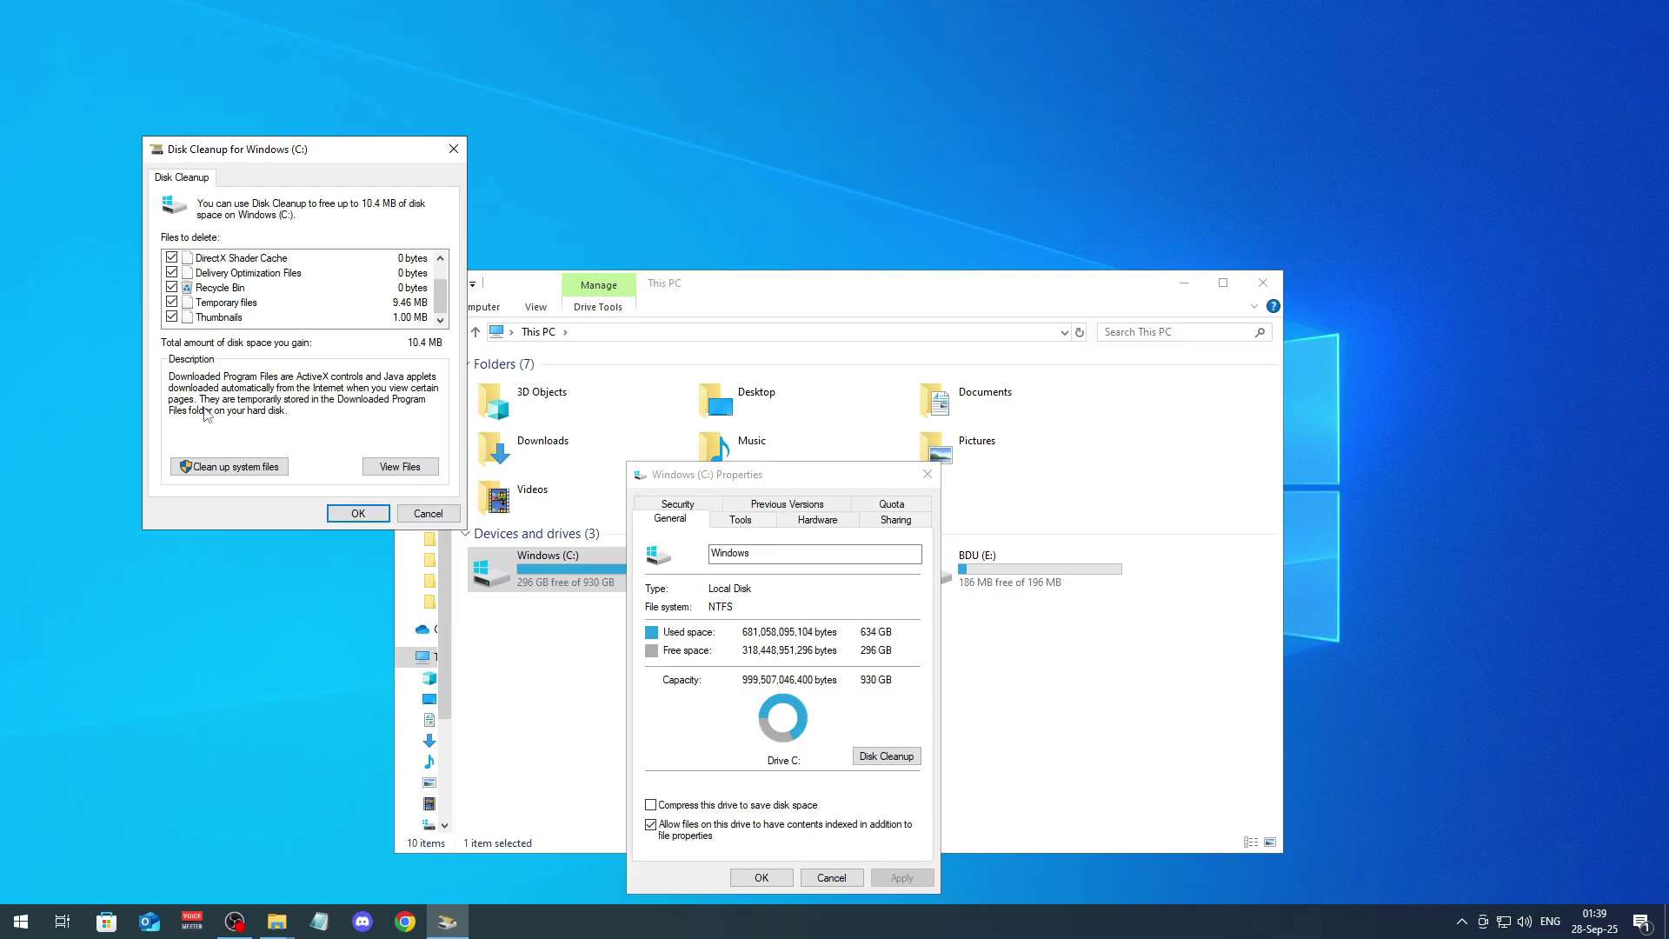
{"action": "left_click", "coordinate": [275, 470]}
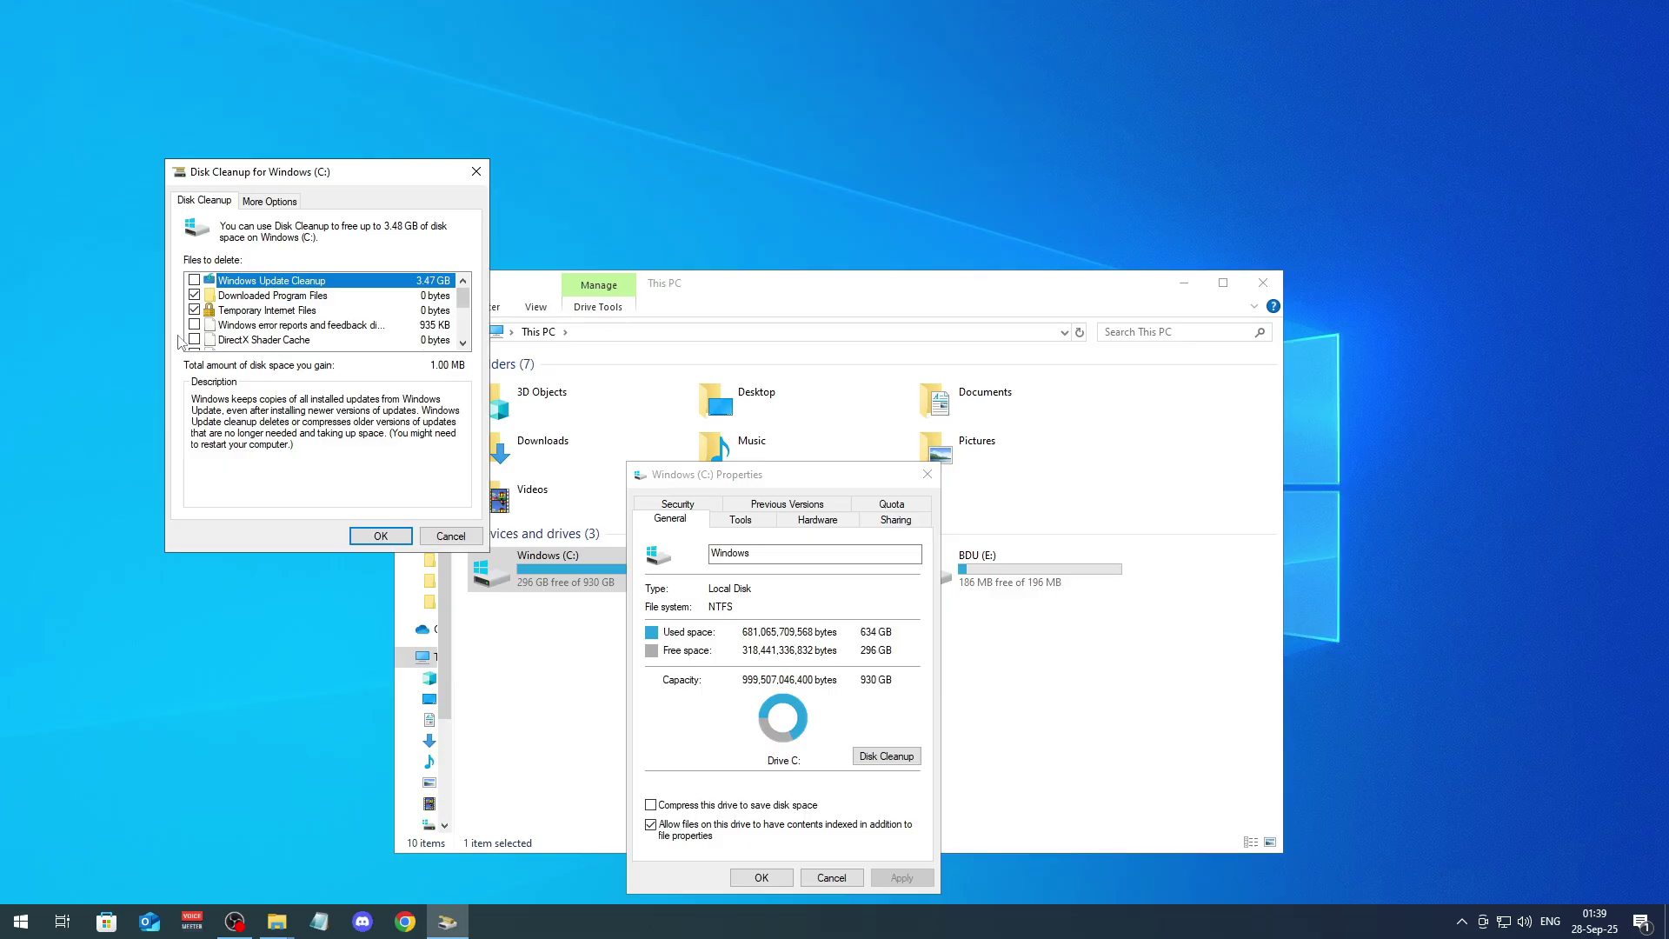
Step: Delete Windows Update Cleanup and Temporary files, about 3.48 GB of system files
{"action": "left_click", "coordinate": [194, 281]}
{"action": "scroll", "coordinate": [261, 313], "scroll_direction": "down", "scroll_amount": 1}
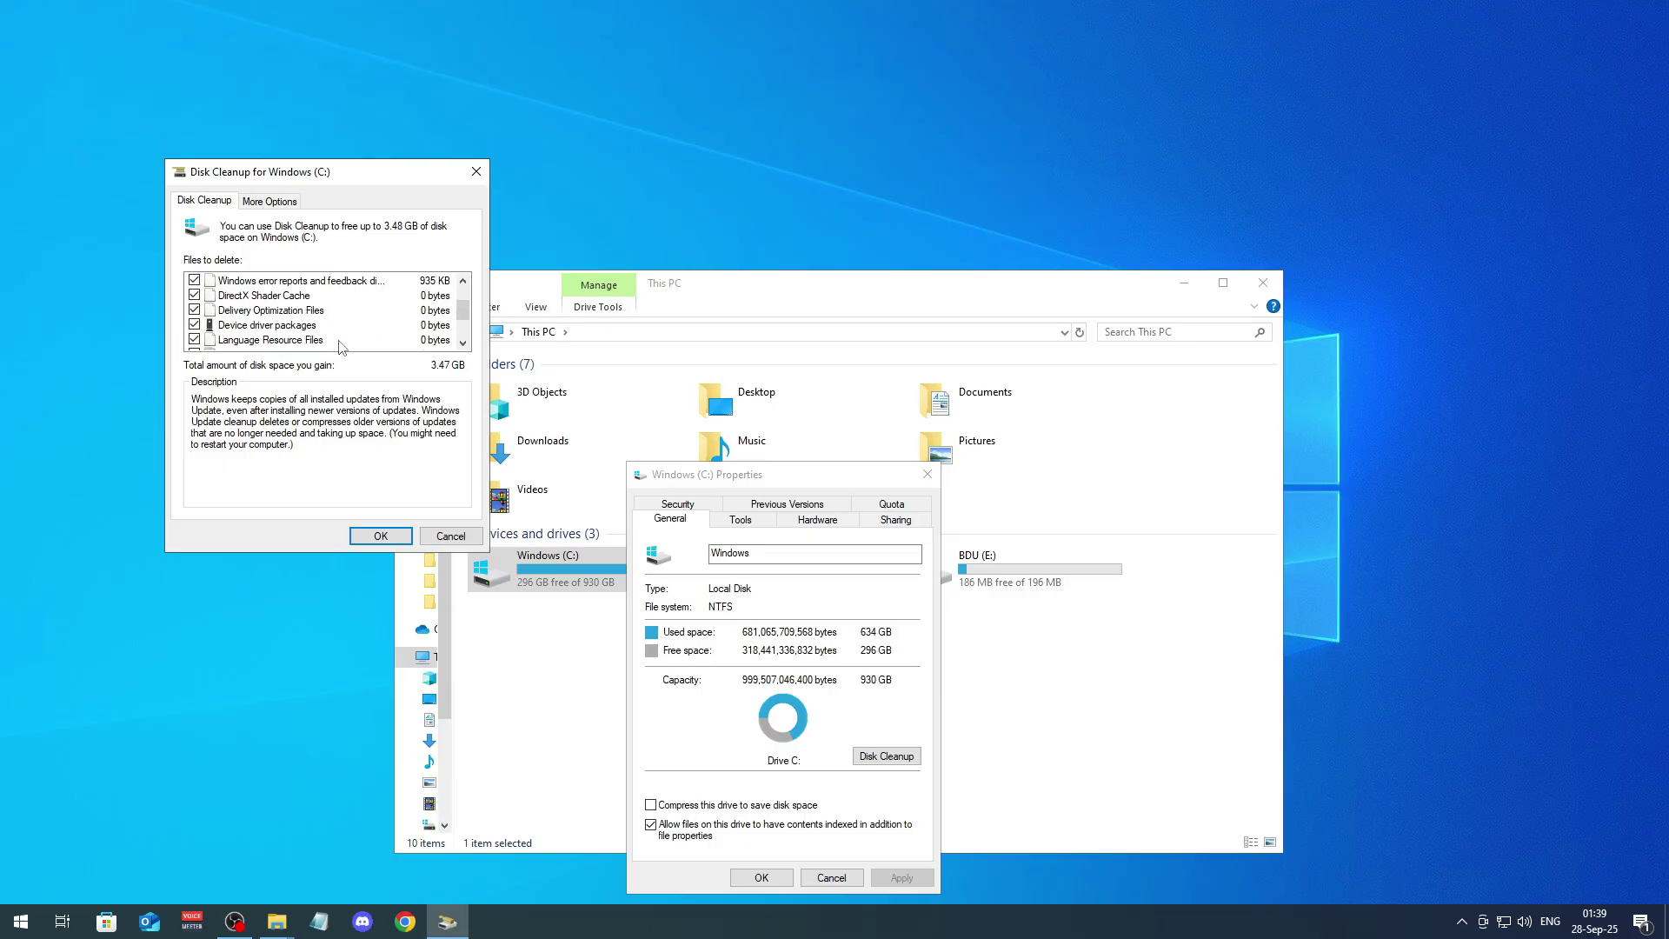
{"action": "scroll", "coordinate": [196, 313], "scroll_direction": "down", "scroll_amount": 2}
{"action": "left_click", "coordinate": [194, 310]}
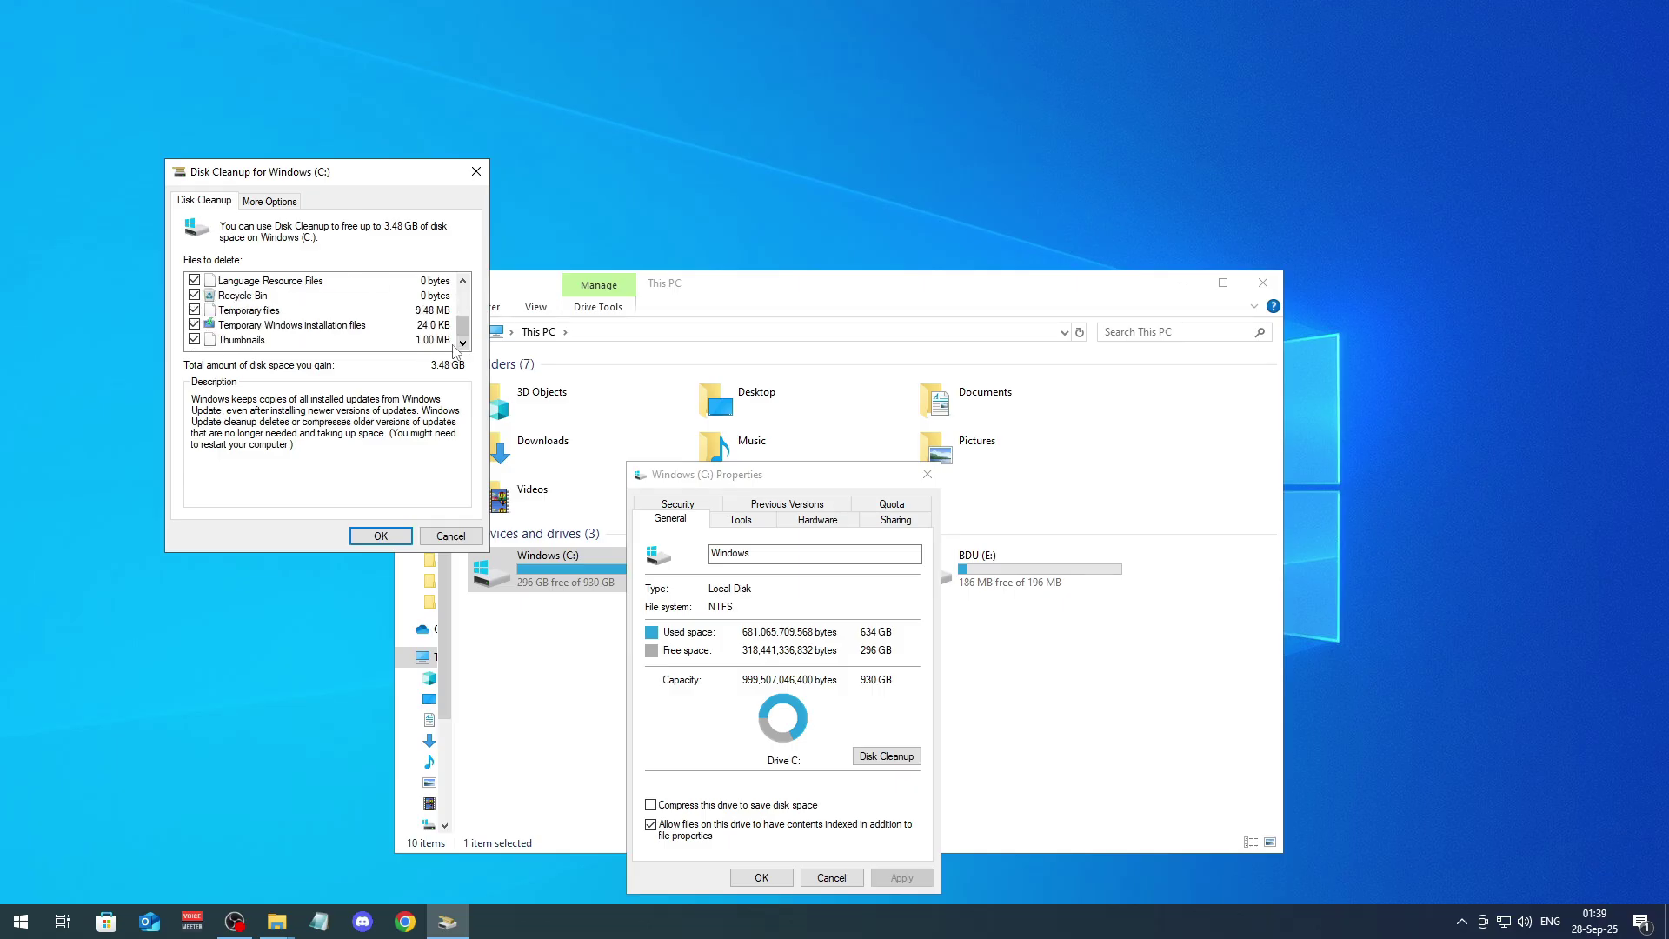
{"action": "left_click", "coordinate": [403, 538]}
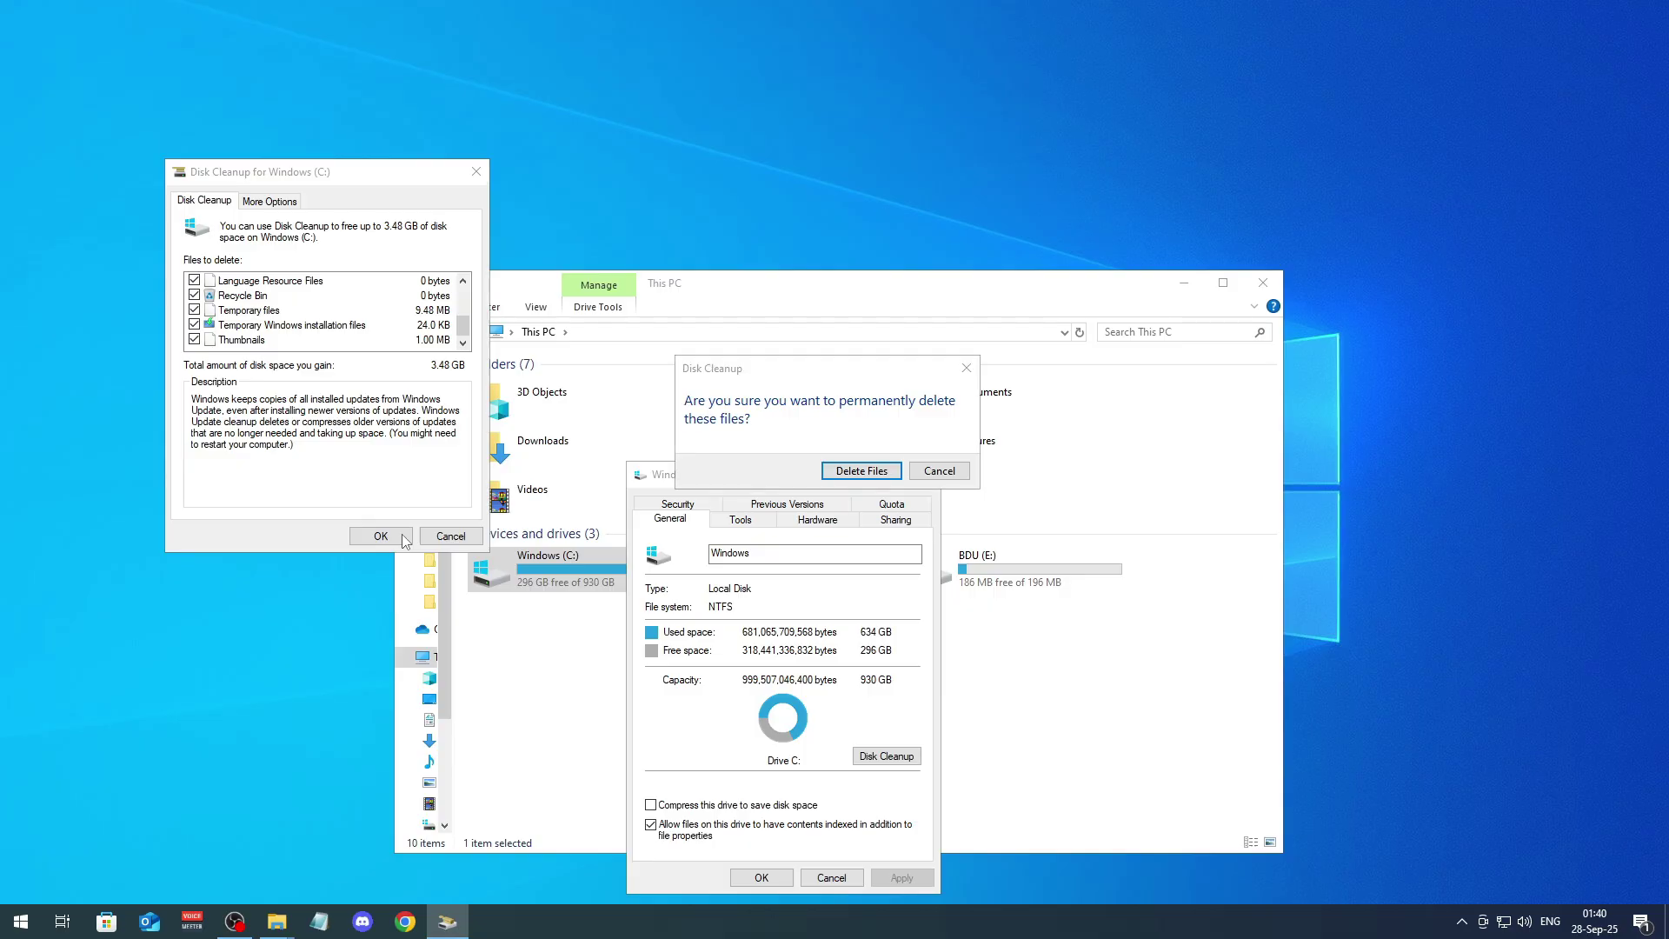
{"action": "left_click", "coordinate": [887, 475]}
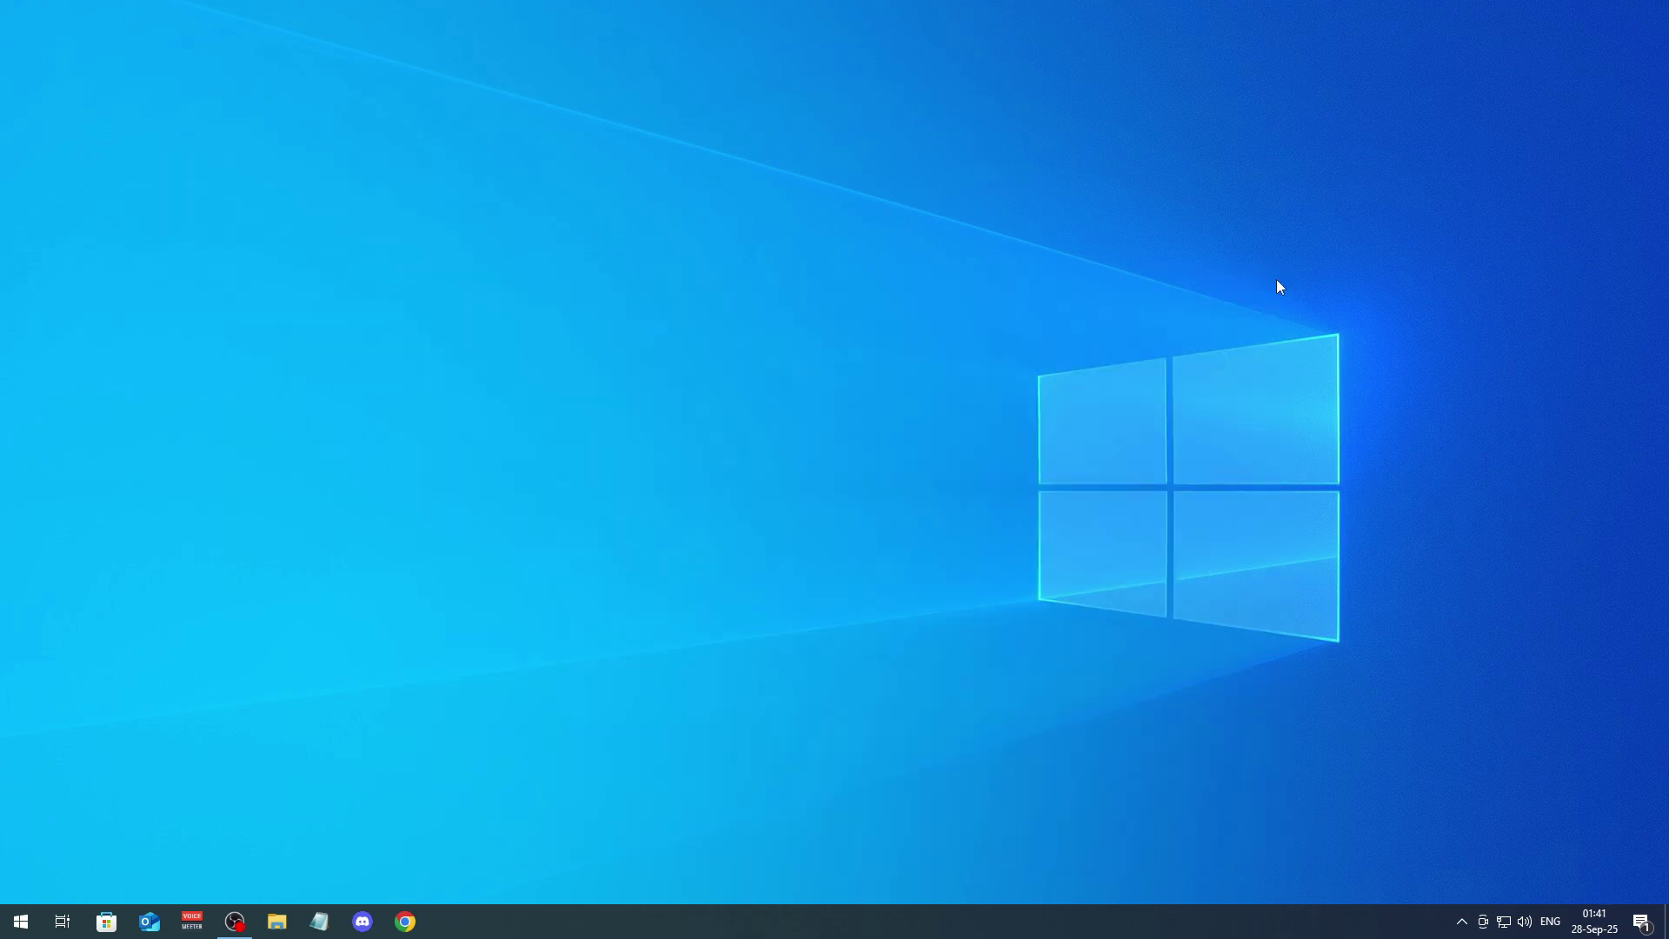